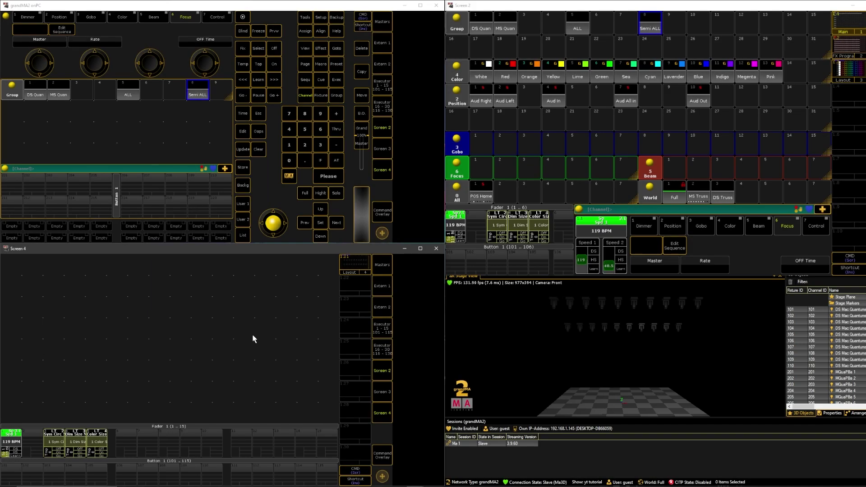
Step: Tap the Learn key to set the speed master to 139 BPM
left_click(454, 236)
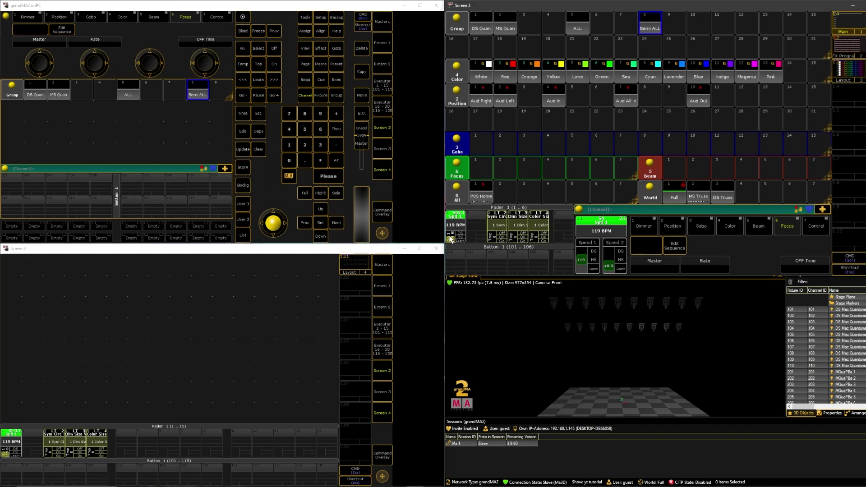
left_click(454, 237)
left_click(454, 238)
left_click(455, 238)
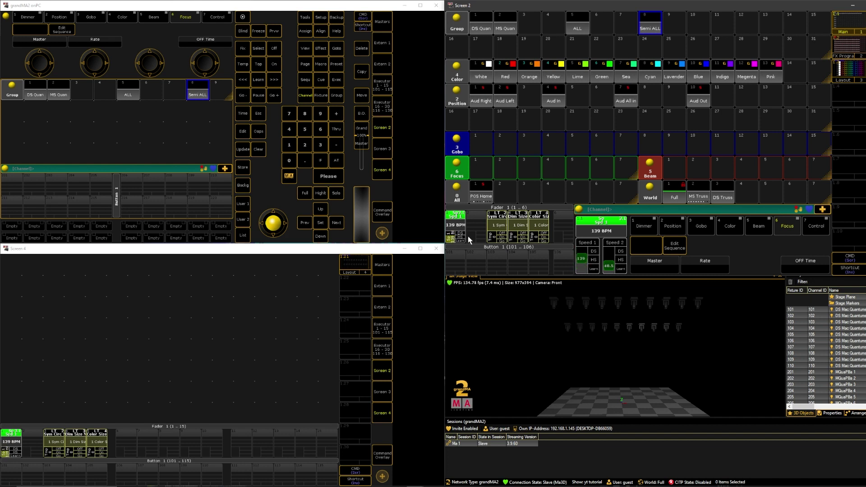
Step: Run the 1 Sym, 1 Dim and 1 Color effect executors, then stop all three
left_click(494, 239)
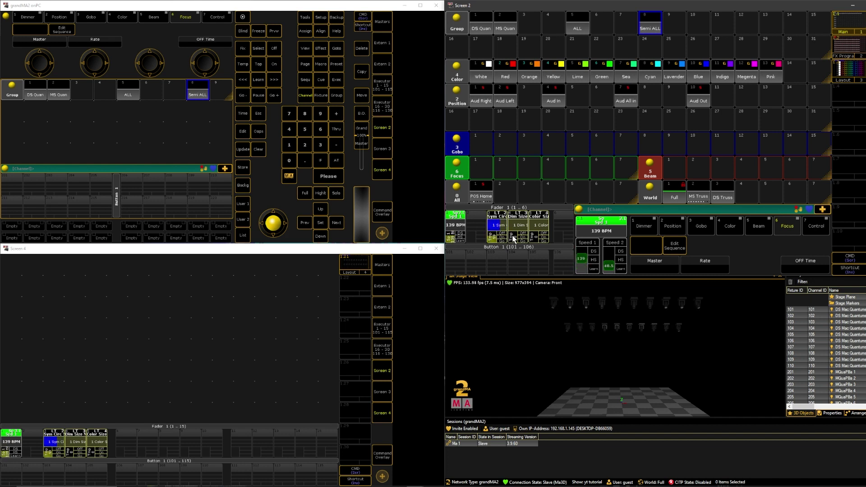
left_click(515, 237)
left_click(540, 237)
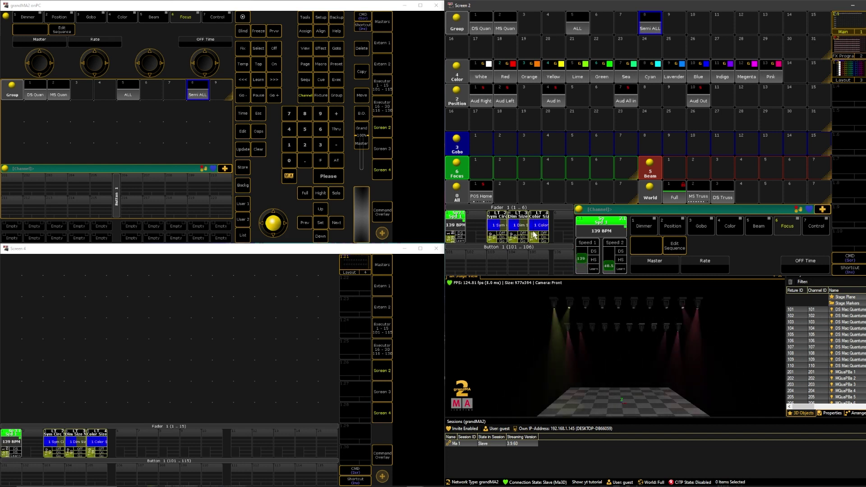
left_click(540, 237)
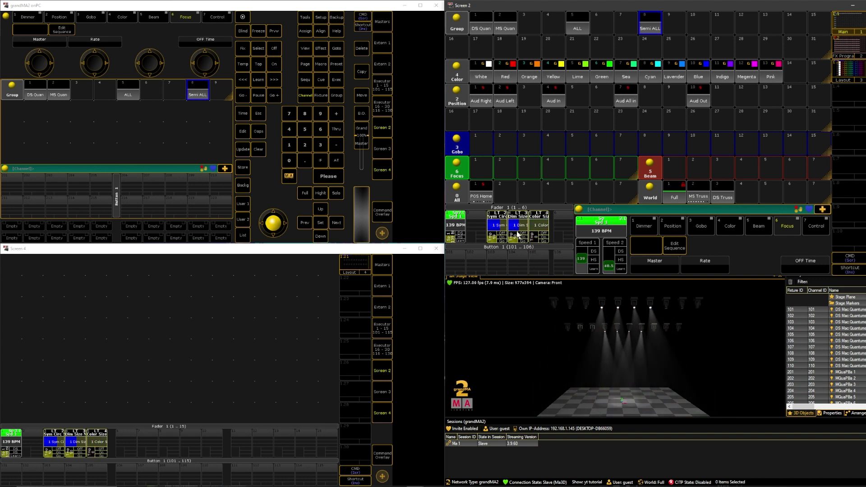
left_click(518, 242)
left_click(498, 239)
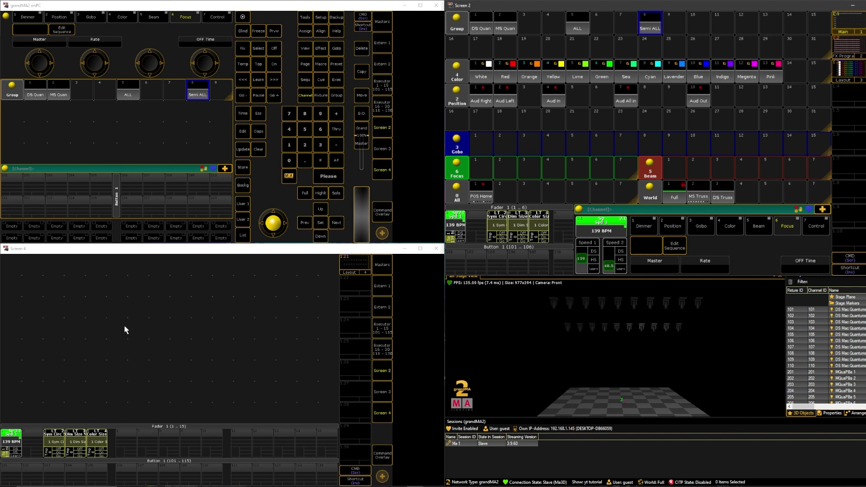
Step: Create a Playbacks > Action Buttons window on the empty Screen 4
left_click(14, 267)
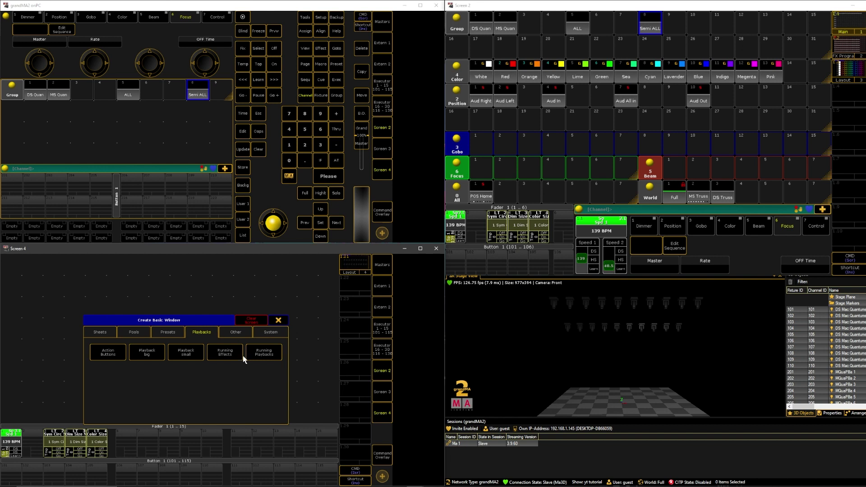
left_click(117, 353)
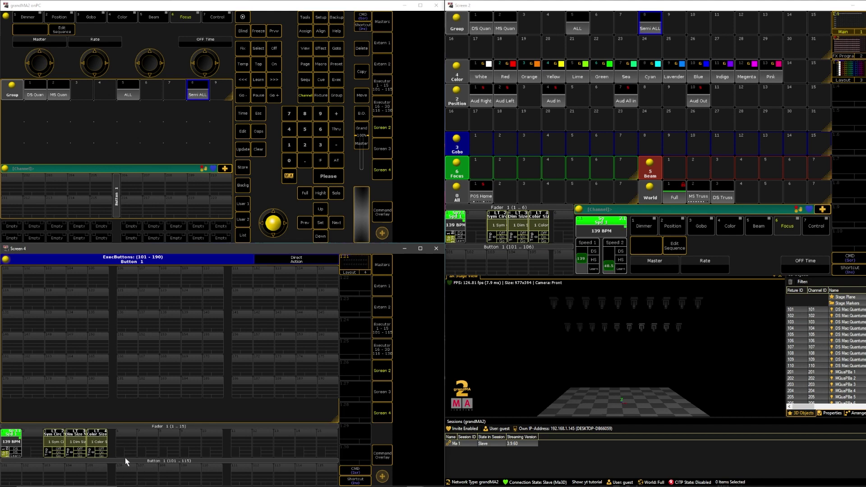
Step: Select group Semi ALL and try the audience positions, settling on Aud All in
left_click(639, 27)
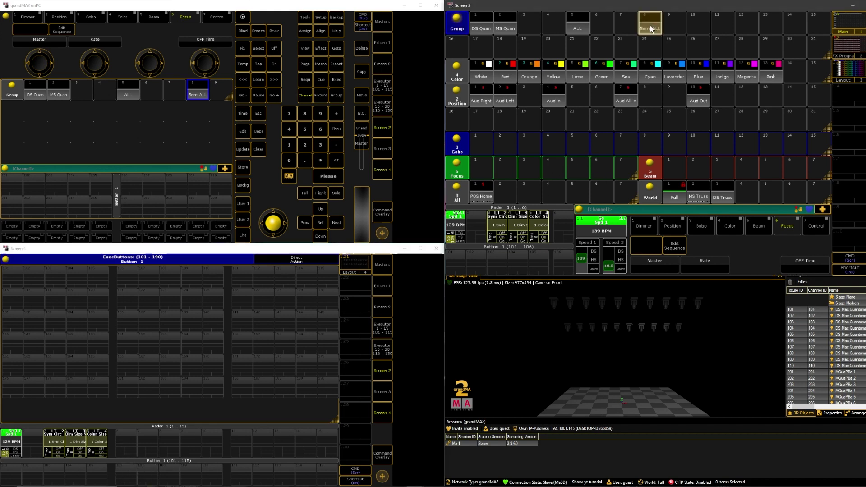
left_click(485, 102)
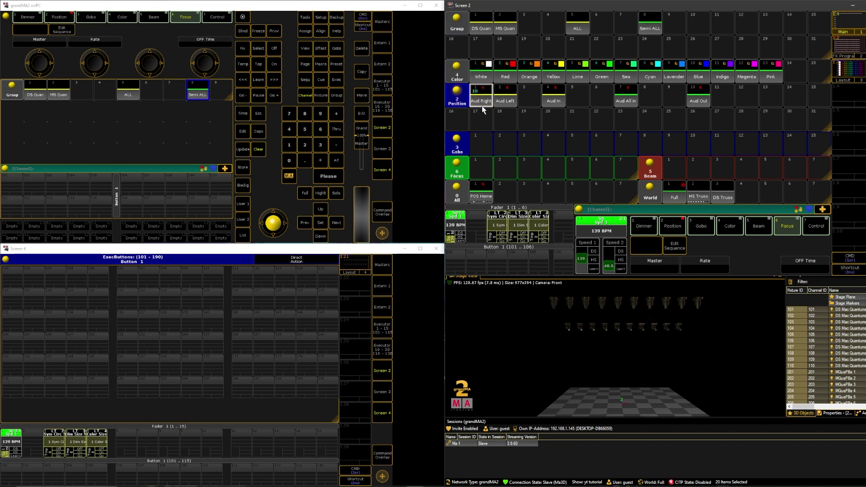
left_click(505, 97)
left_click(554, 97)
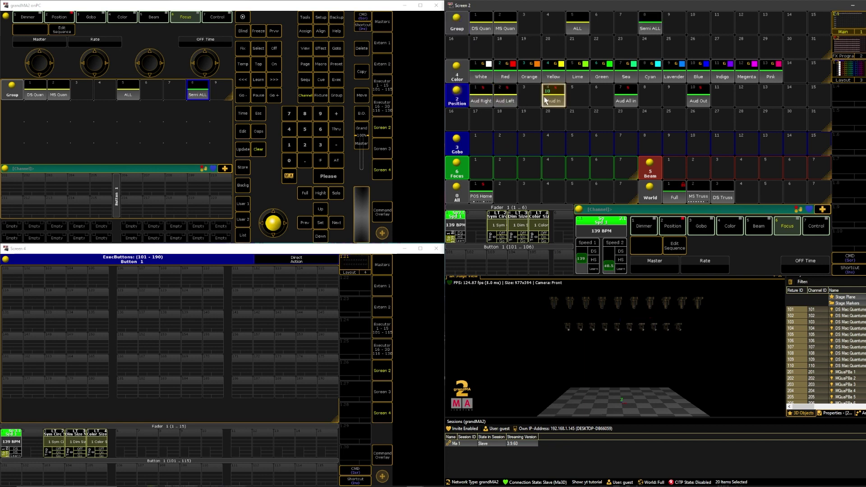
left_click(625, 97)
left_click(686, 99)
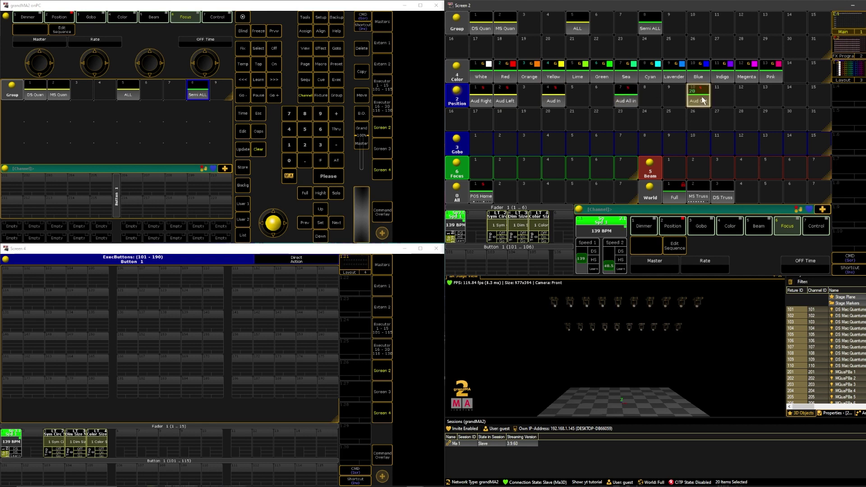
left_click(628, 96)
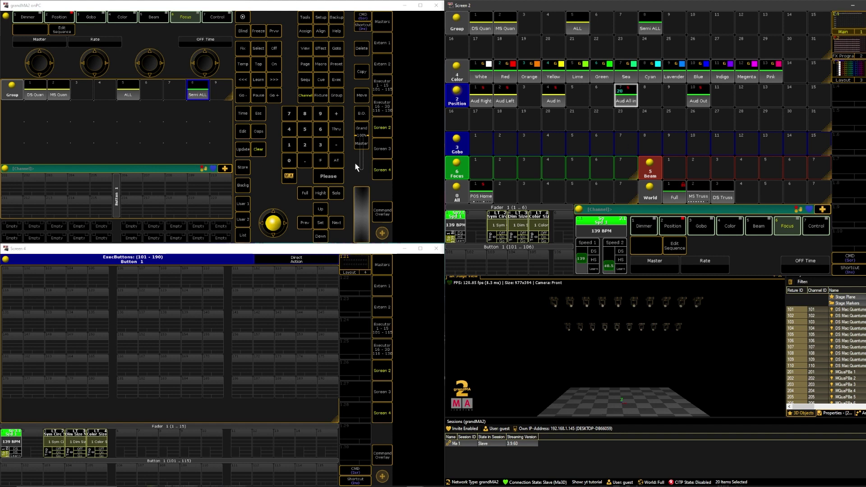
Step: Store Aud All in on executor 101 and Aud Out on executor 102, then open 101's cue list
left_click(244, 169)
left_click(9, 283)
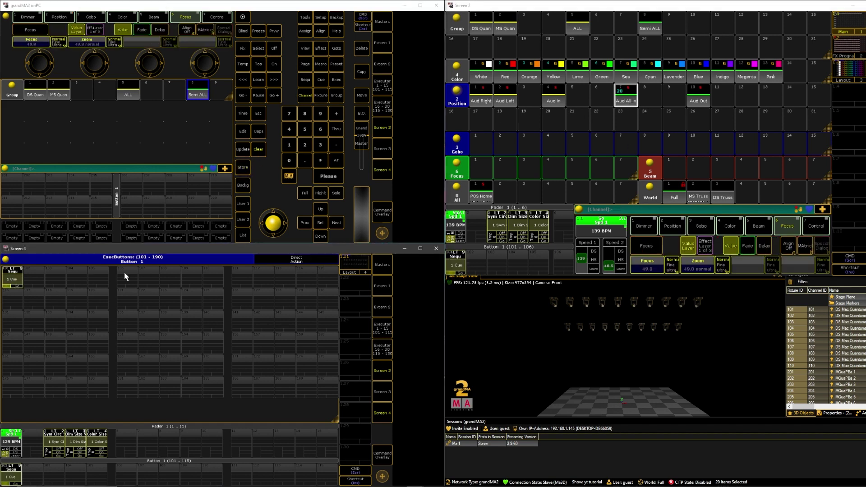
left_click(243, 167)
left_click(36, 277)
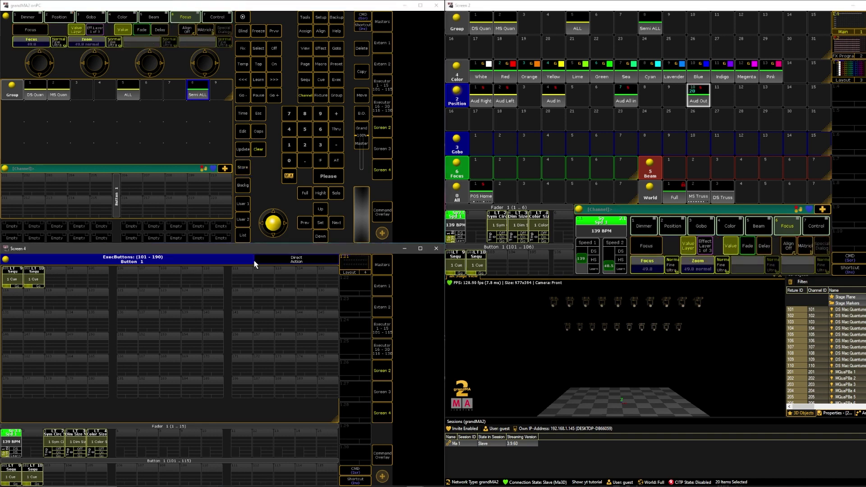
left_click(16, 284)
left_click(50, 107)
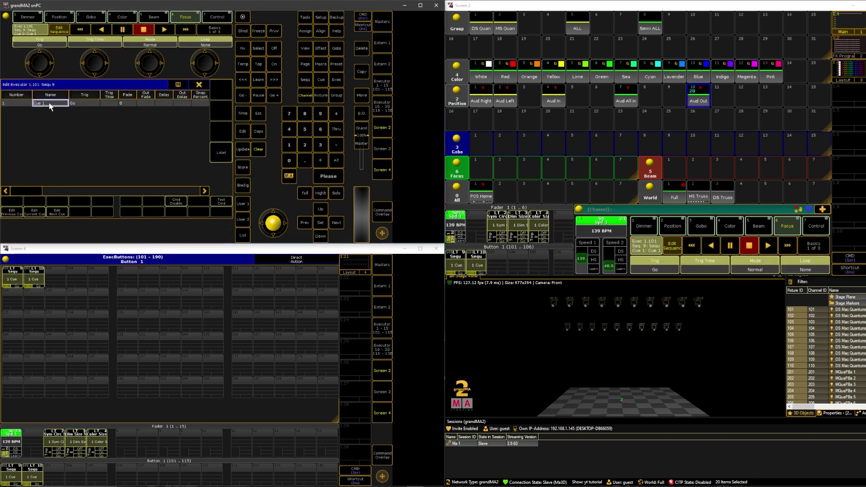
Step: Name executor 101's Cue 1 'Aud All In'
left_click(51, 106)
type("Aud All")
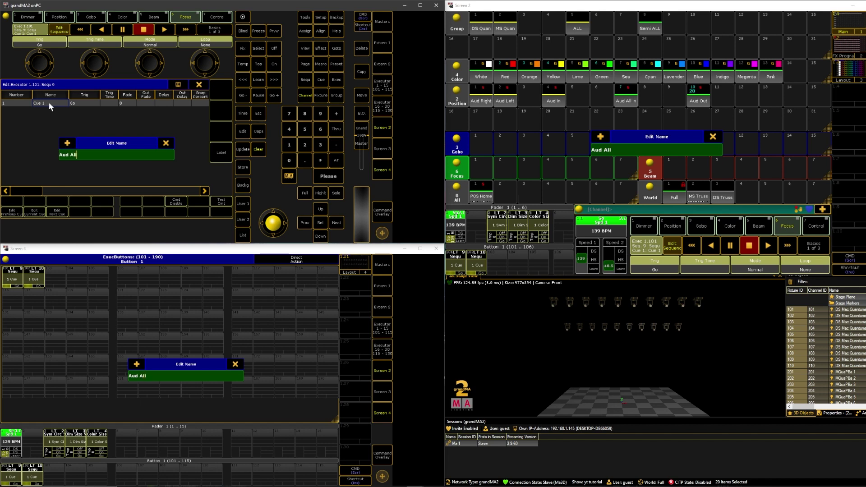
type(" In")
key("Return")
Step: Open executor 102's sequence and name its Cue 1 'Aud All Out'
left_click(34, 277)
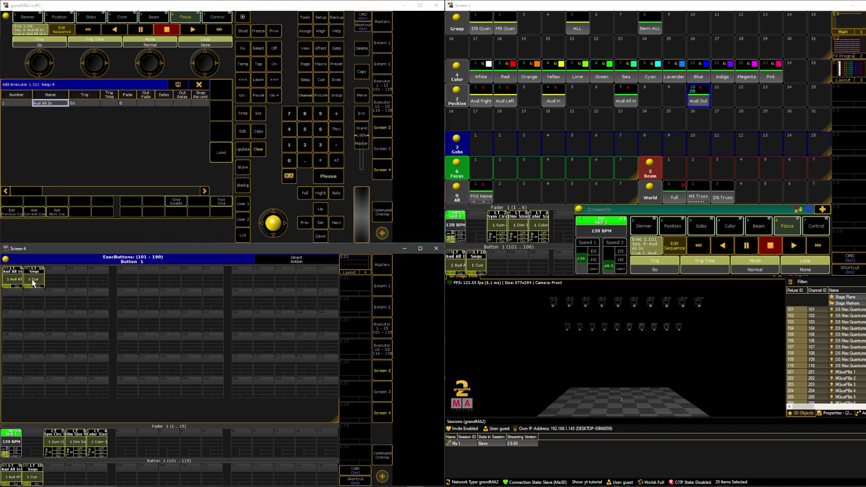
left_click(39, 112)
left_click(44, 103)
left_click(43, 103)
type("Aud A")
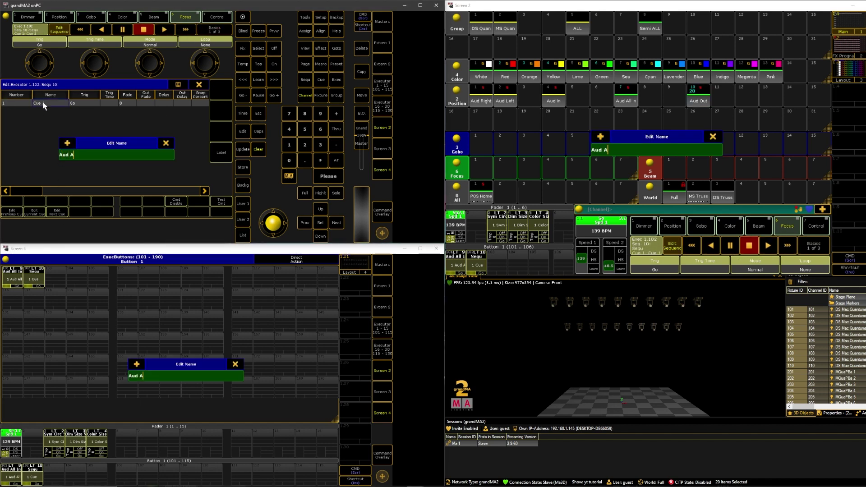
type("ll Out")
key("Return")
Step: Close the sequence editor, enable Direct Action on the executor buttons, and set fixtures to Full
left_click(203, 85)
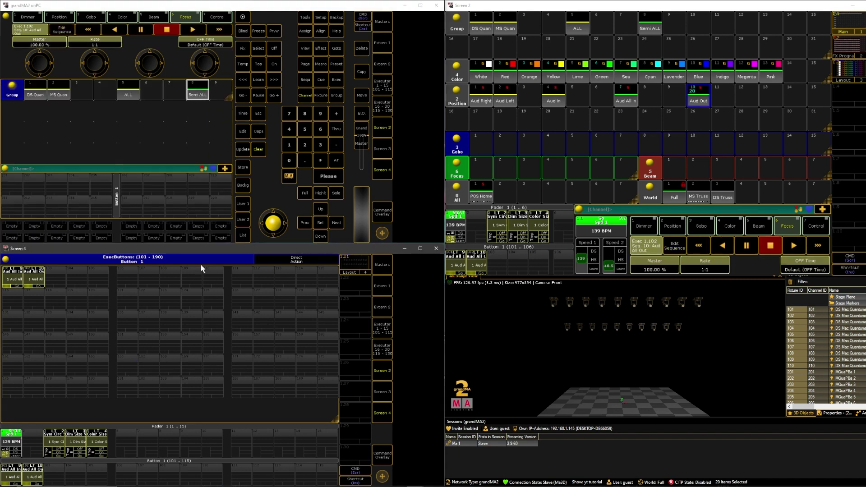
left_click(299, 261)
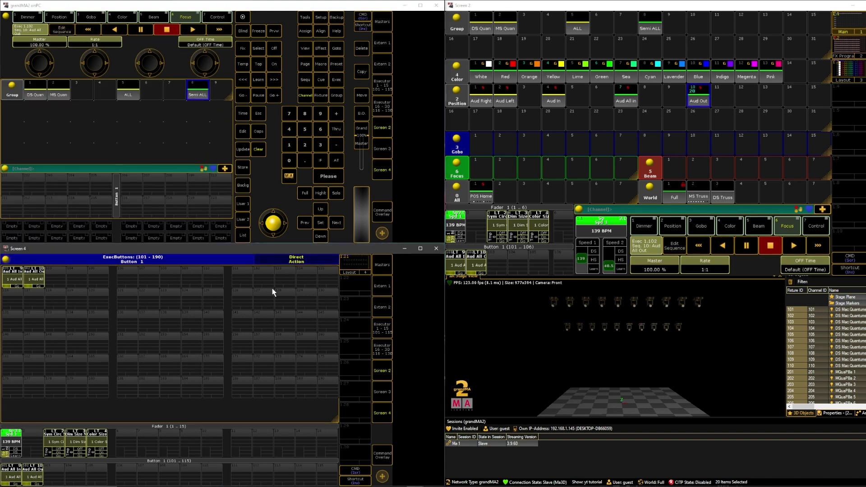
left_click(297, 193)
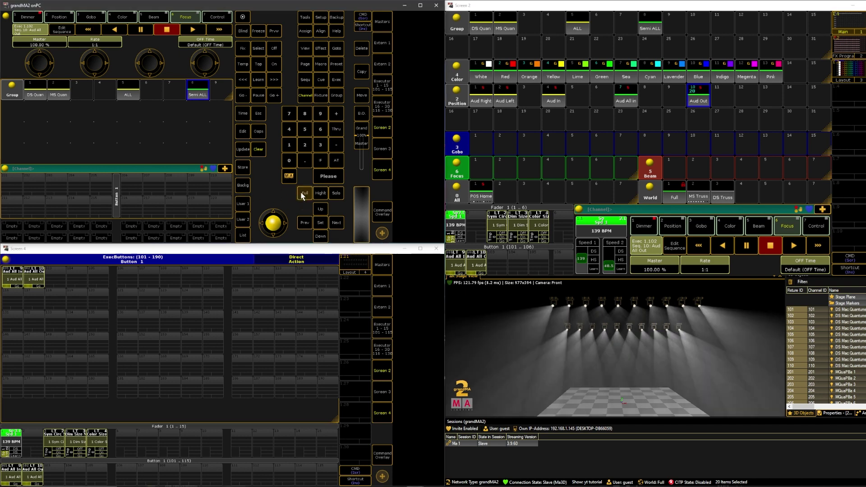
Step: Play executors 101 and 102, ending on the Aud All In cue
left_click(20, 281)
left_click(36, 280)
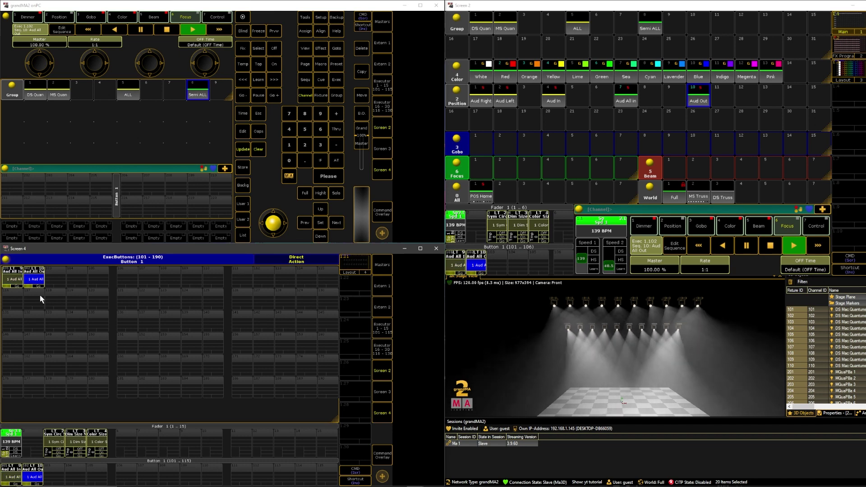
left_click(8, 280)
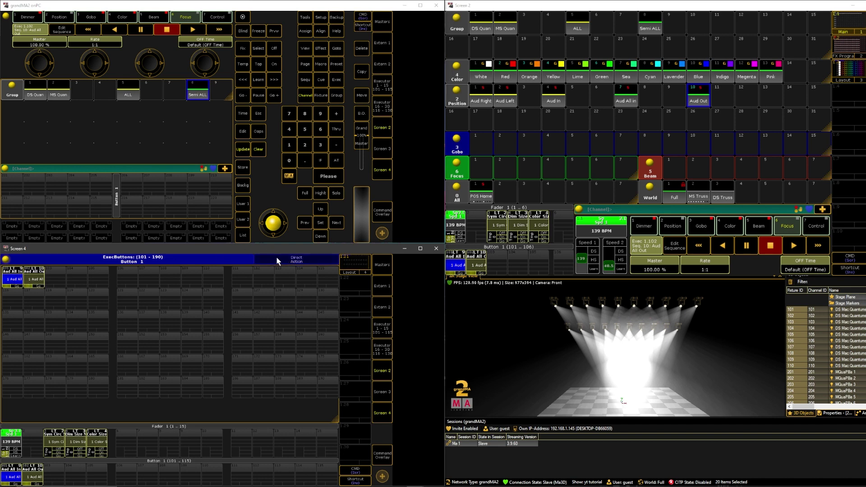
Step: Give executor 101's Aud All In cue a 3-second fade
right_click(17, 279)
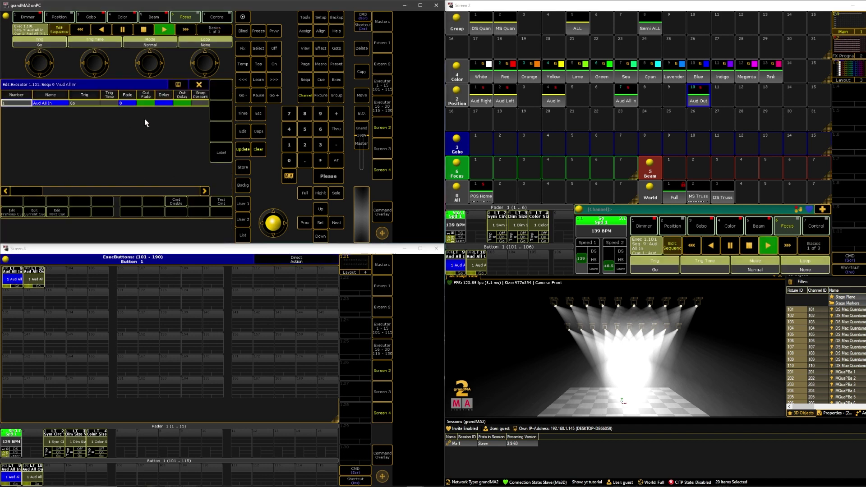
left_click(127, 104)
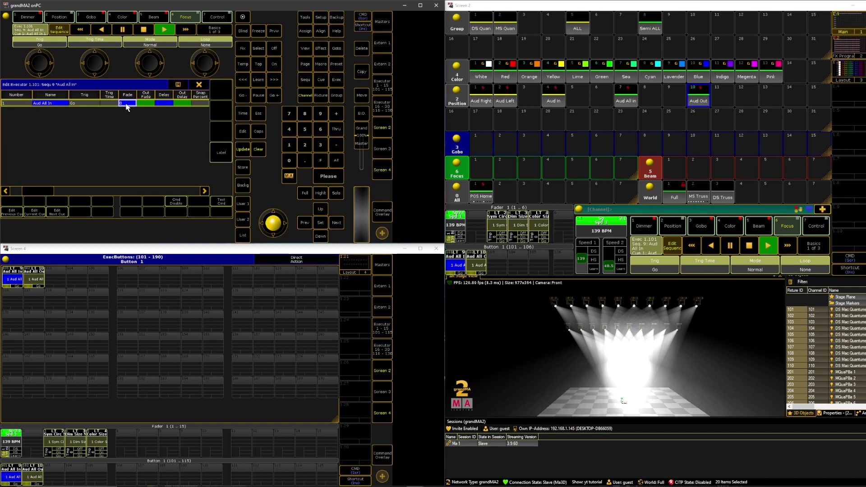
type("3")
key("Return")
Step: Give executor 102's Aud All Out cue a 3-second fade and close the editor
right_click(35, 279)
left_click(125, 104)
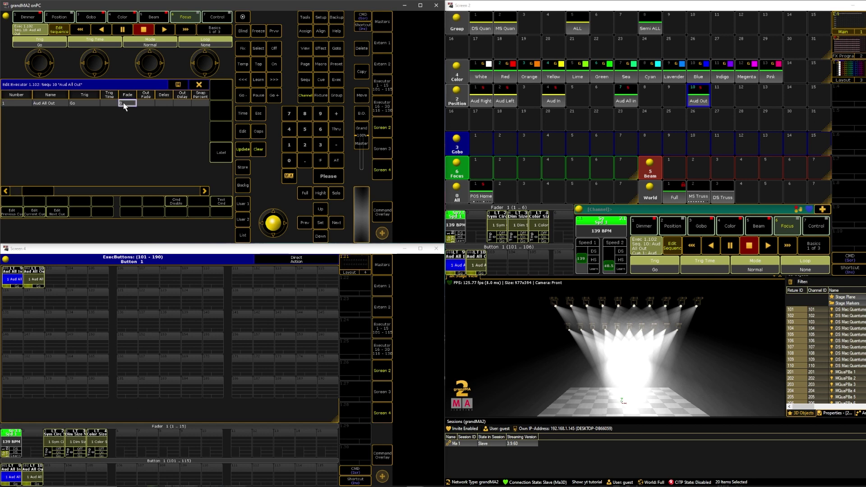
type("3")
key("Return")
left_click(199, 85)
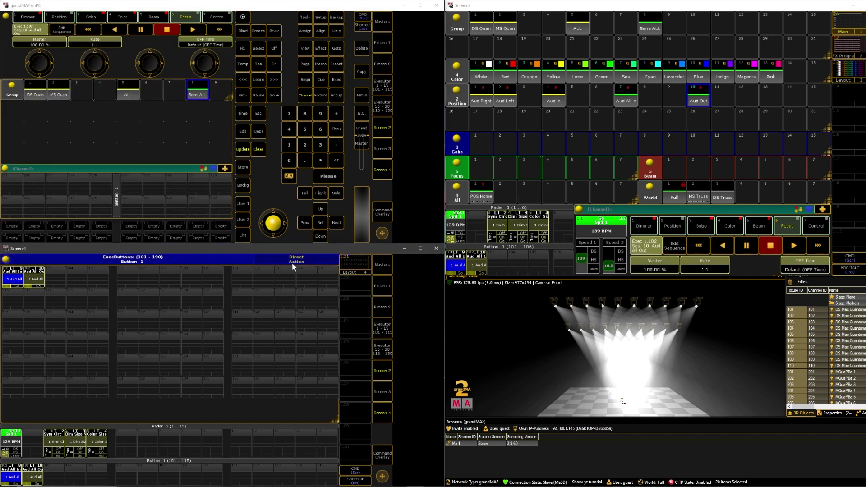
Step: Toggle executors 101 and 102 repeatedly in MA 3D, finishing with Aud All Out running
left_click(38, 281)
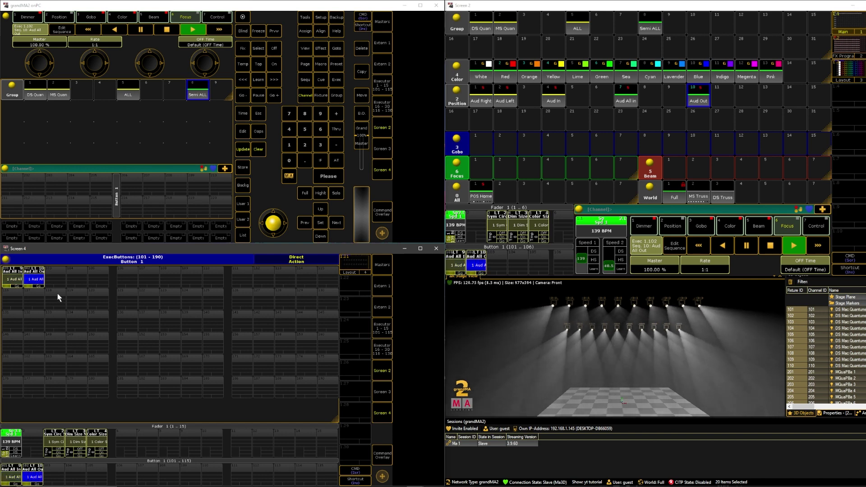
left_click(8, 283)
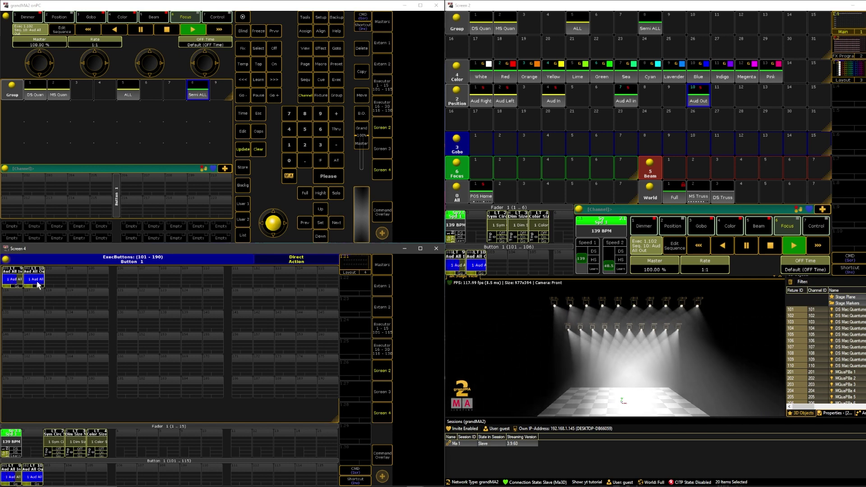
left_click(38, 283)
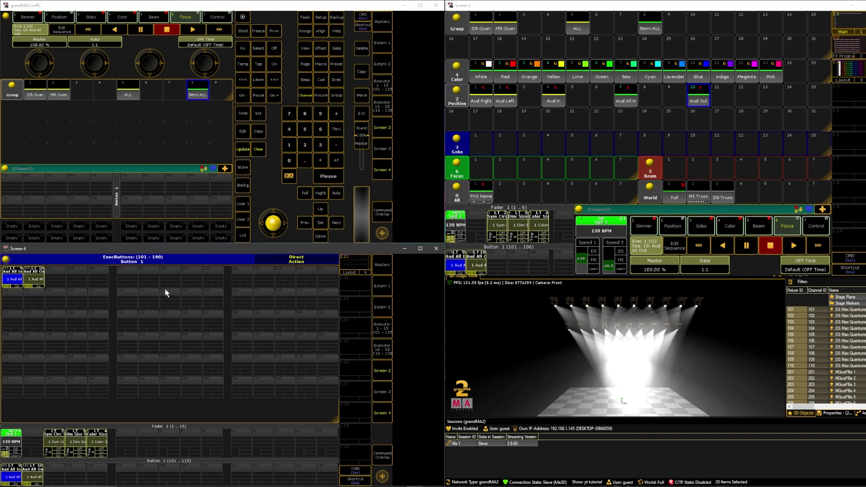
left_click(39, 280)
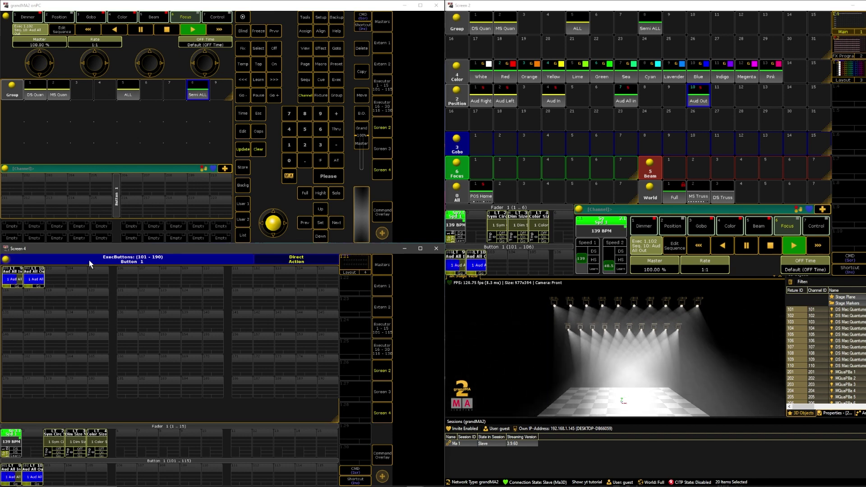
left_click(29, 283)
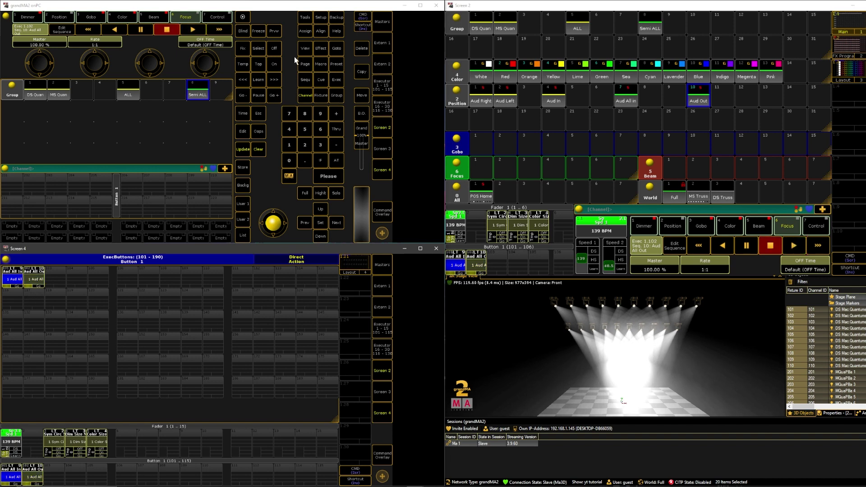
left_click(35, 280)
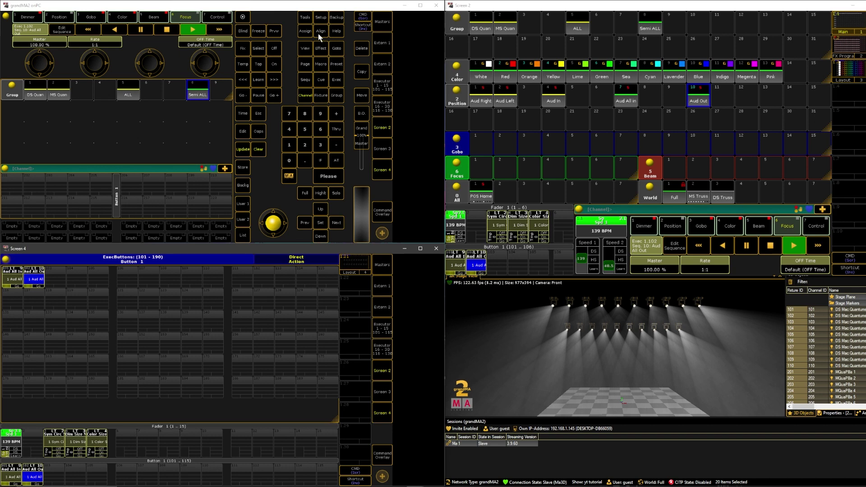
Step: Assign a full-brightness magenta appearance to executor 101 (Aud All In)
double_click(306, 31)
left_click(306, 31)
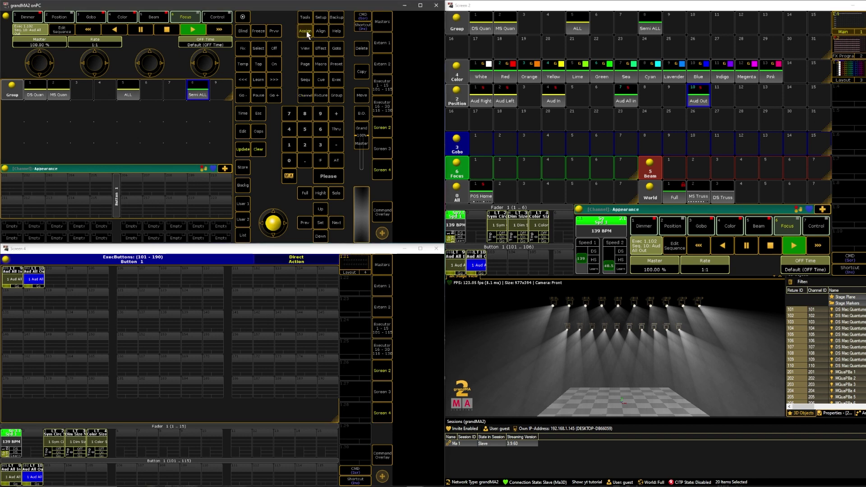
left_click(13, 282)
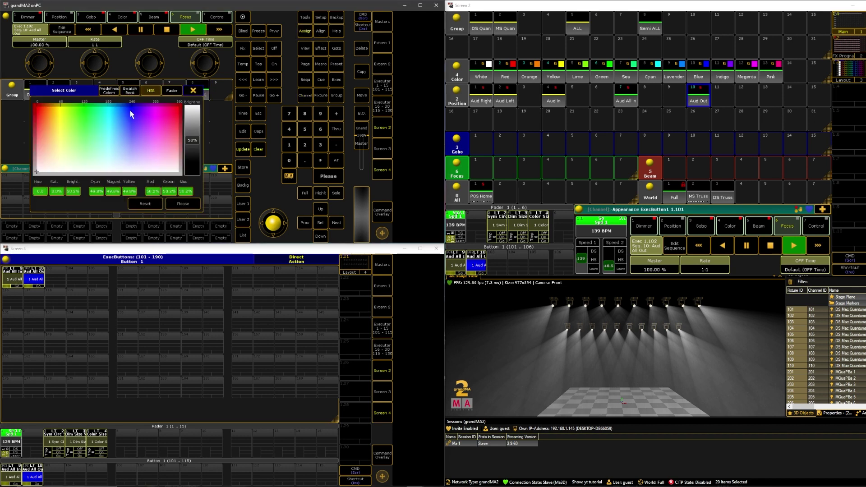
left_click_drag(131, 104, 156, 104)
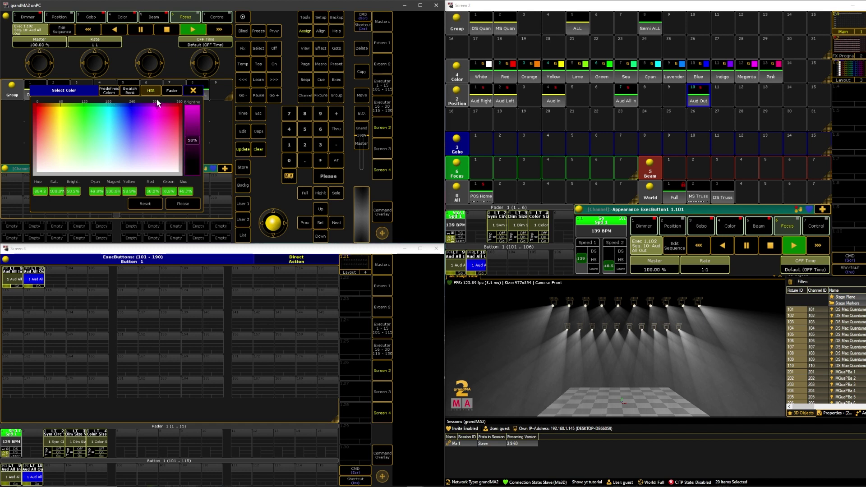
left_click_drag(192, 140, 192, 112)
left_click(180, 204)
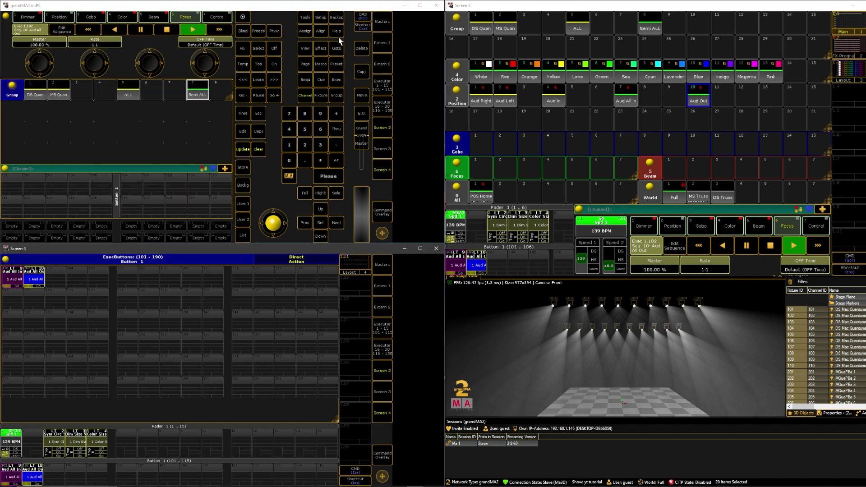
Step: Assign a full-brightness magenta appearance to executor 102 (Aud All Out)
left_click(304, 32)
left_click(304, 32)
left_click(34, 277)
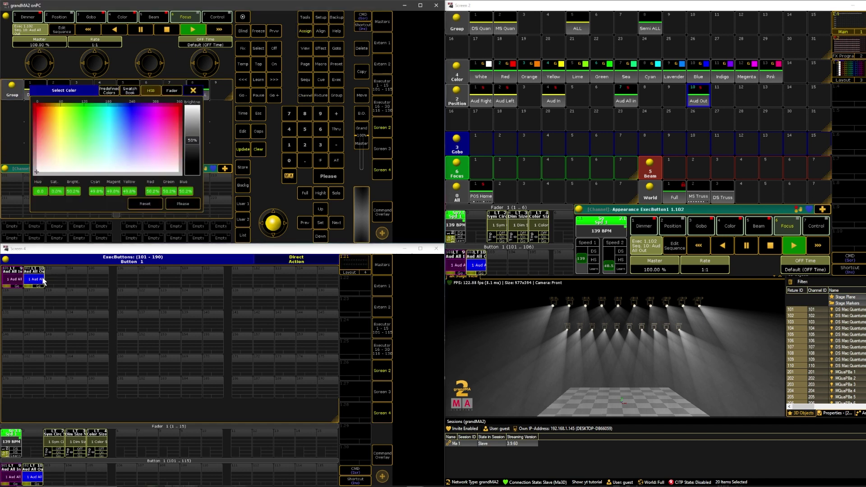
left_click(155, 102)
left_click_drag(192, 140, 192, 108)
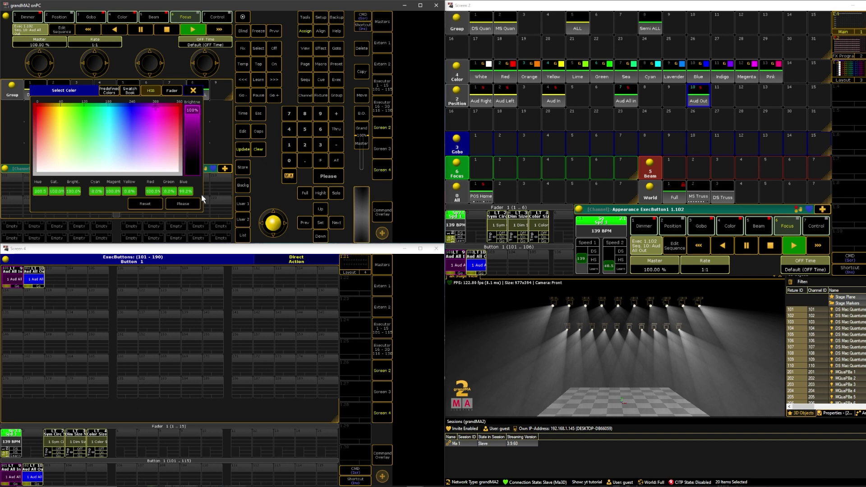
left_click(190, 205)
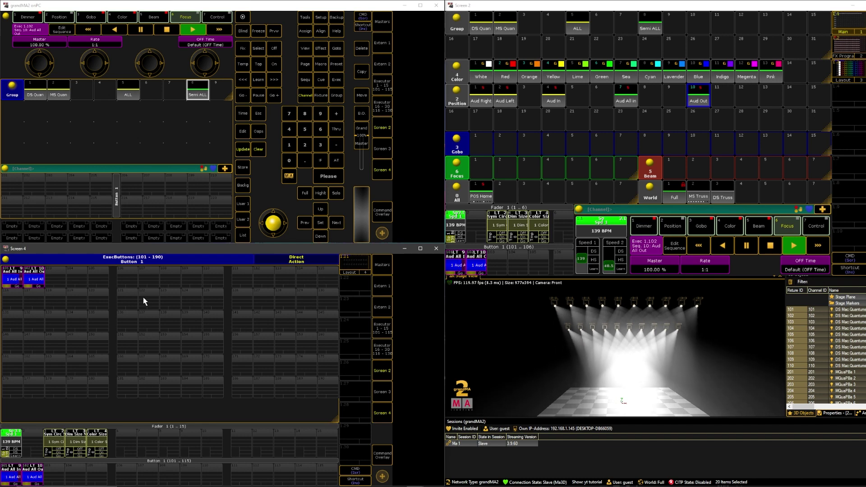
Step: Stop the running sequence and inspect executor 101's button functions without changing them
left_click(20, 278)
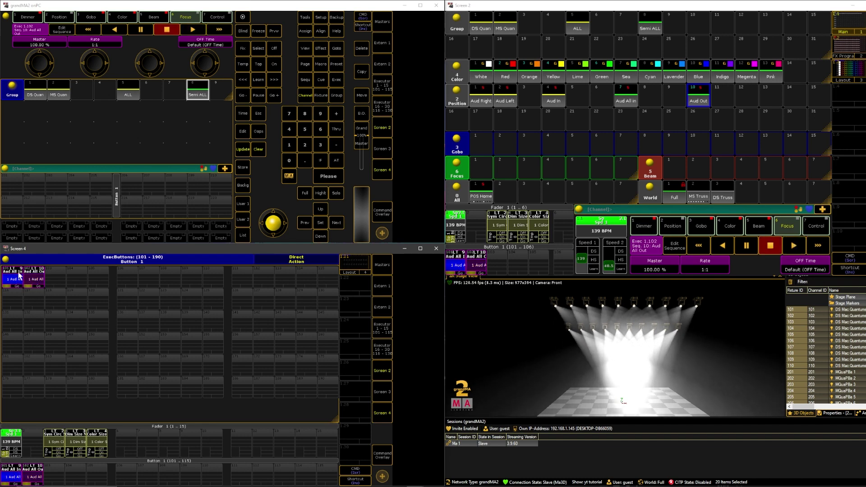
left_click(297, 260)
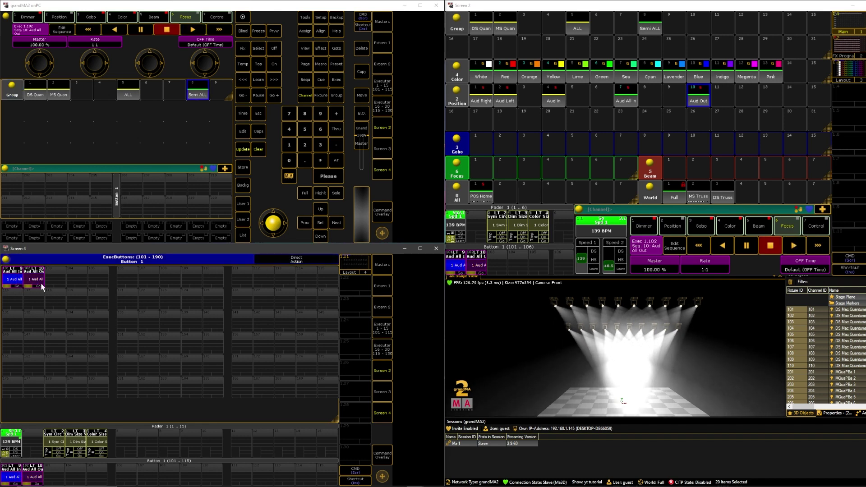
left_click(13, 272)
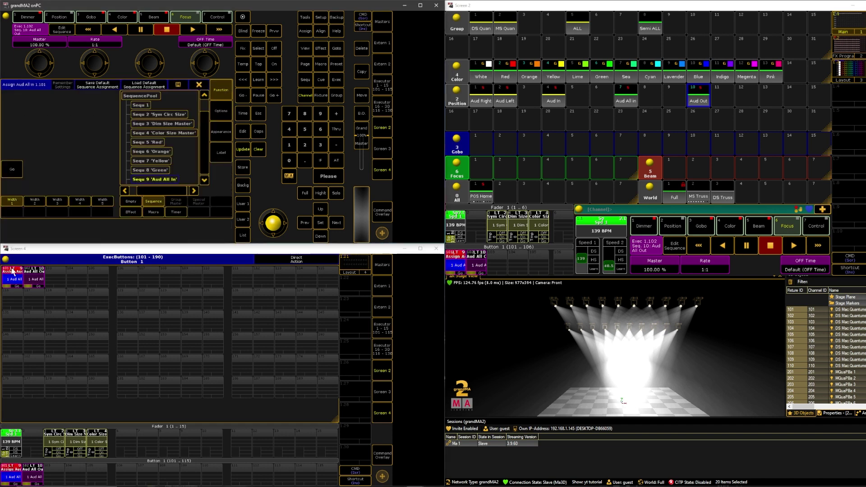
left_click(12, 171)
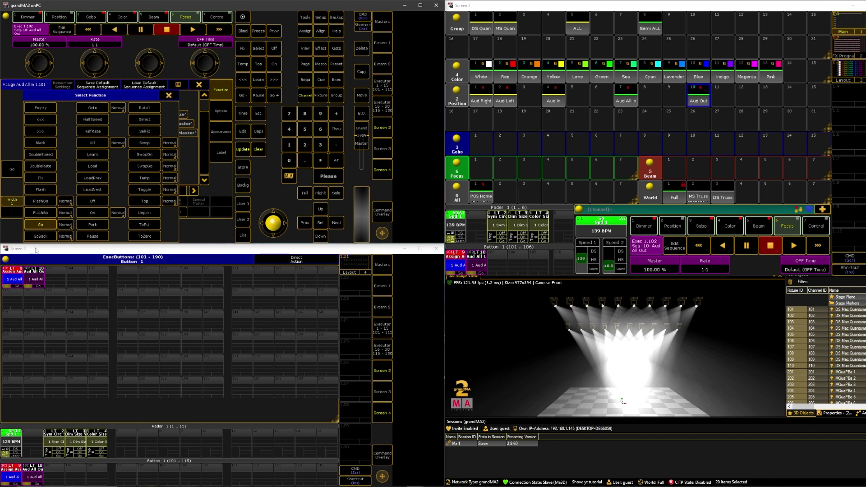
left_click(169, 96)
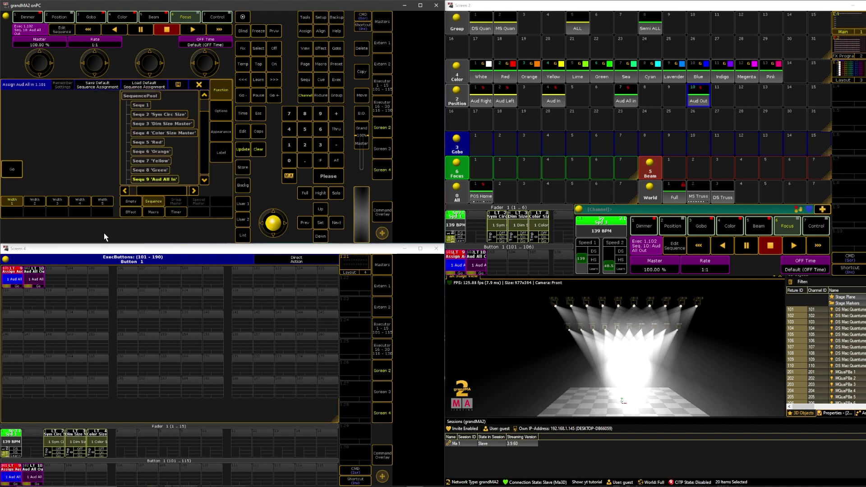
Step: In executor 102's assignment, make it two slots wide with no function on the second button
left_click(39, 279)
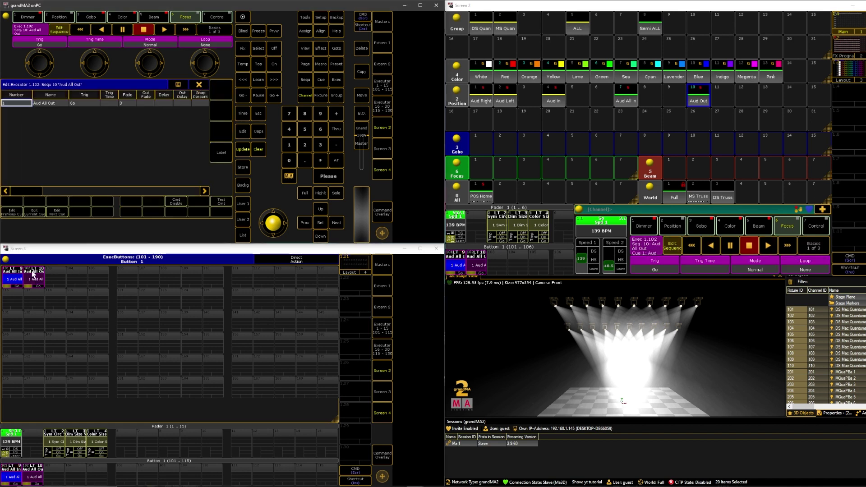
left_click(39, 279)
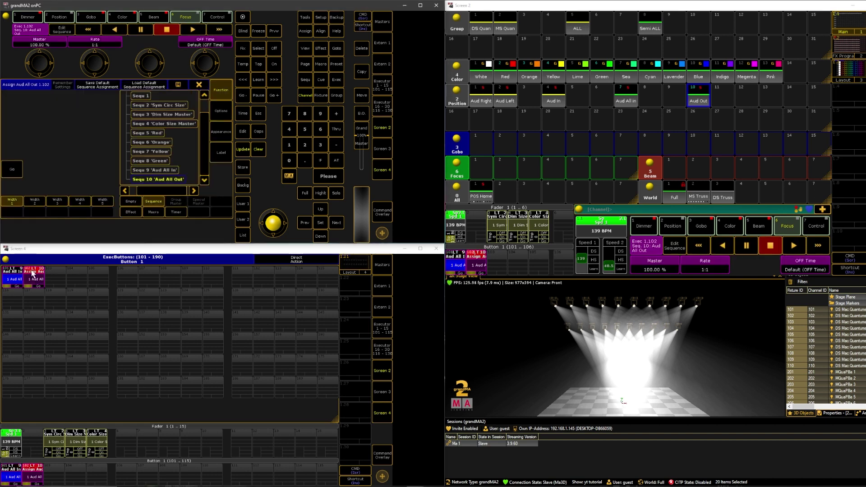
left_click(35, 201)
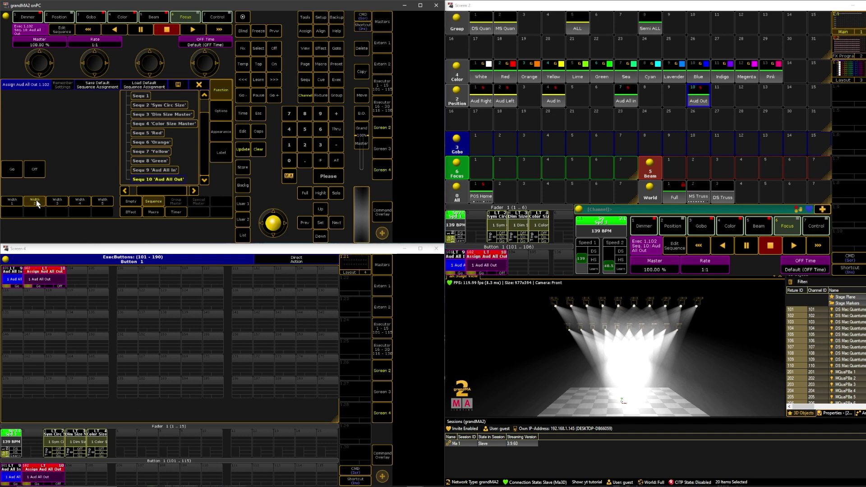
left_click(40, 175)
left_click(66, 108)
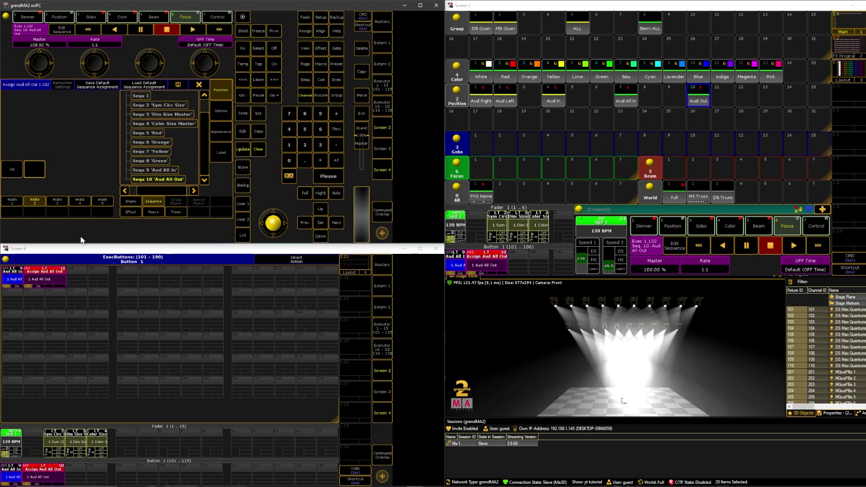
Step: Cycle executor 102's width between one and four columns to compare layouts
left_click(79, 201)
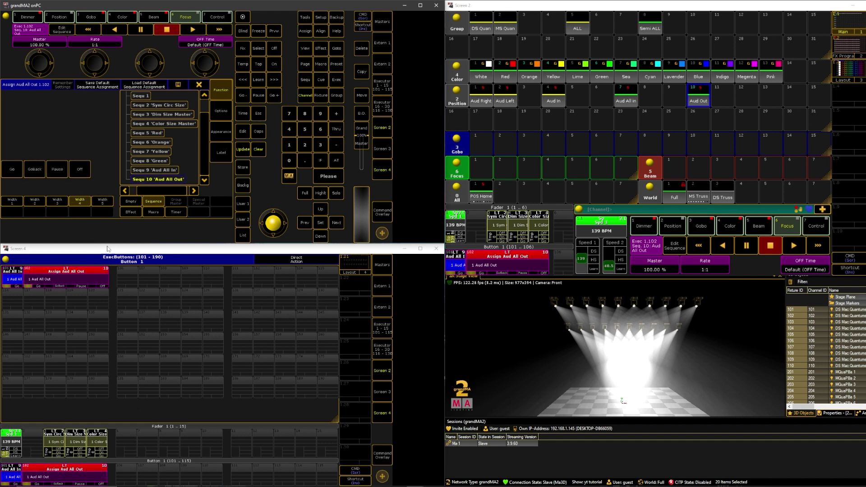
left_click(57, 201)
left_click(35, 201)
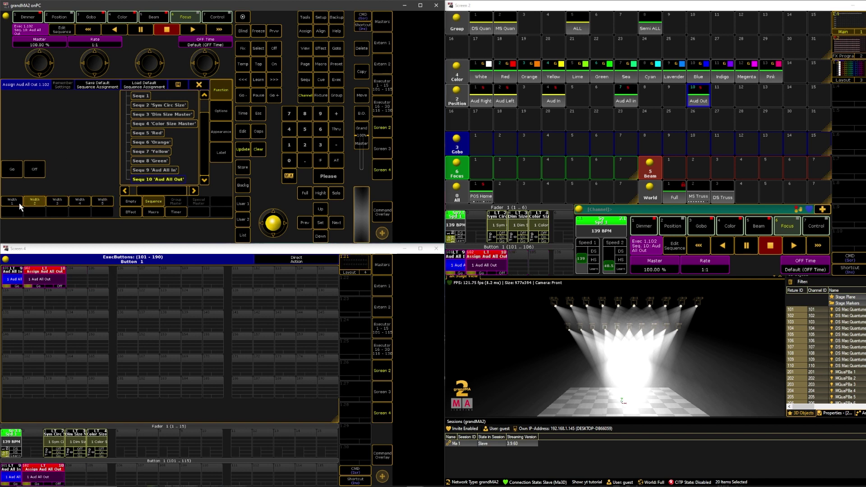
left_click(19, 203)
left_click(28, 200)
left_click(50, 200)
left_click(76, 201)
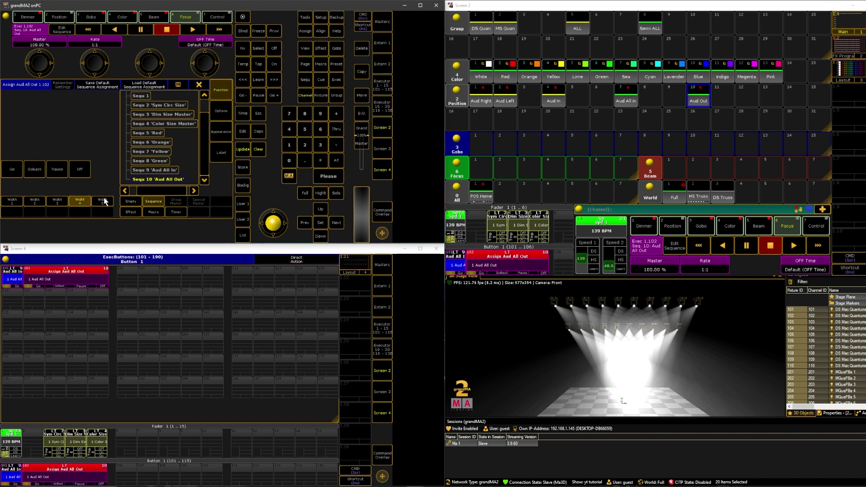
left_click(57, 201)
left_click(35, 201)
left_click(13, 201)
left_click(59, 200)
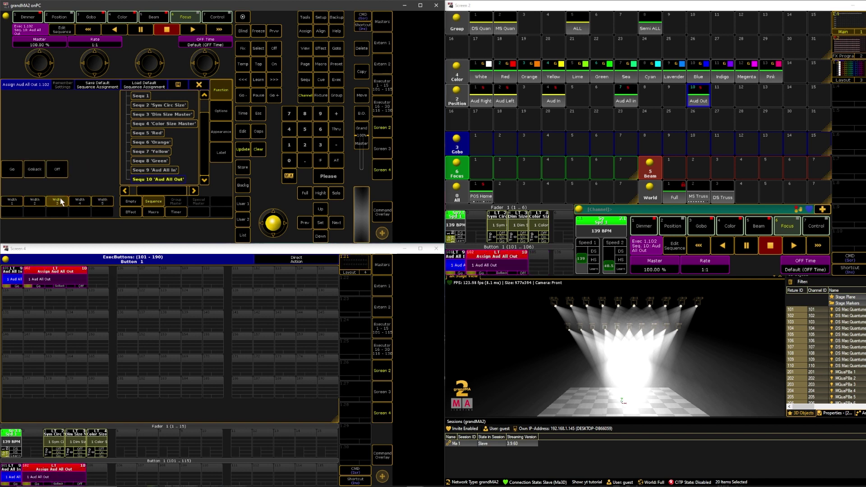
left_click(80, 201)
left_click(58, 201)
left_click(35, 201)
left_click(12, 202)
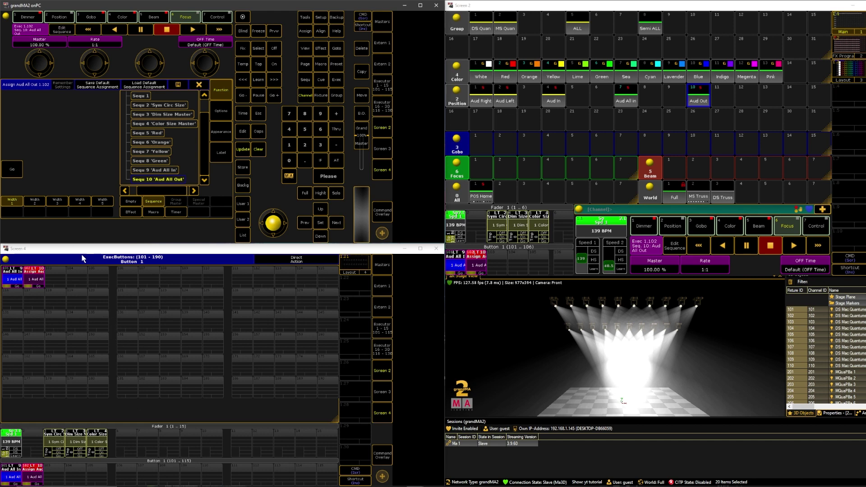
left_click(35, 202)
left_click(59, 201)
Step: Set executor 102 back to one-button width and close the Assign pop-up
left_click(14, 202)
left_click(199, 85)
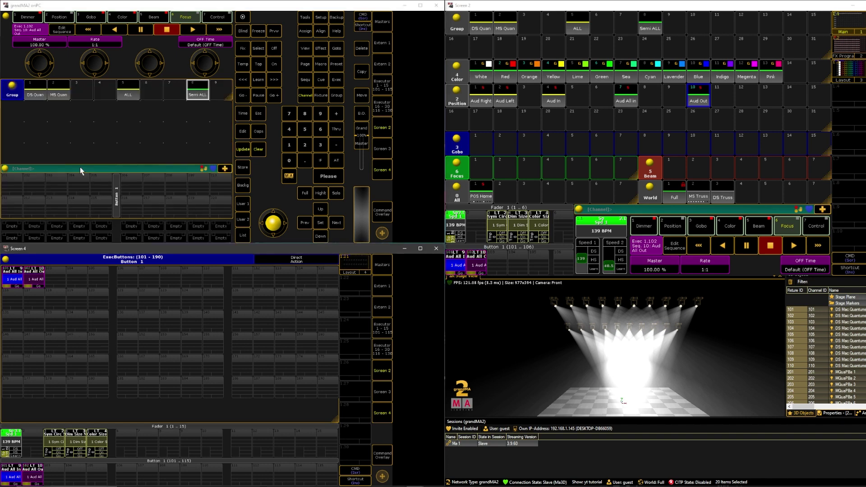
Step: Clear the programmer and store all fixtures at full on executor 106
left_click(258, 149)
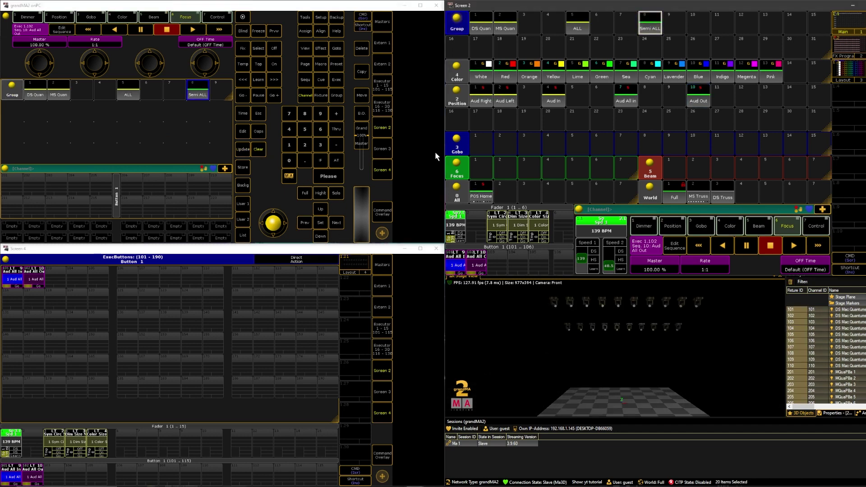
left_click(304, 194)
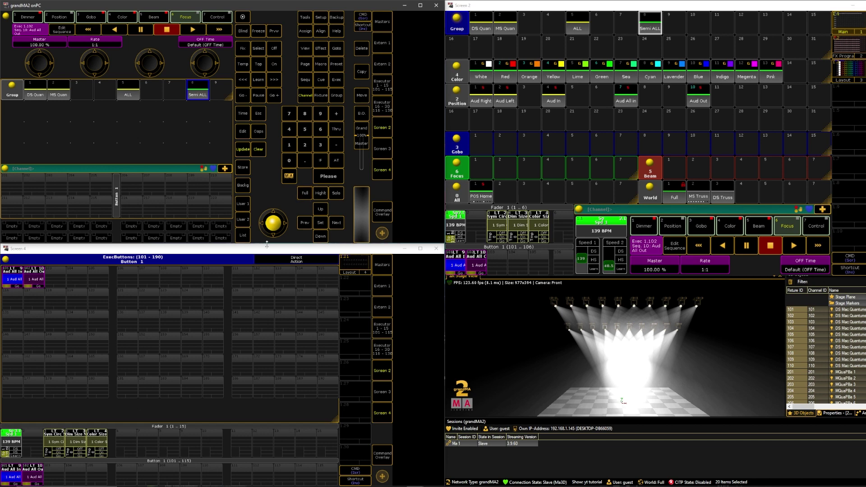
left_click(248, 176)
left_click(130, 280)
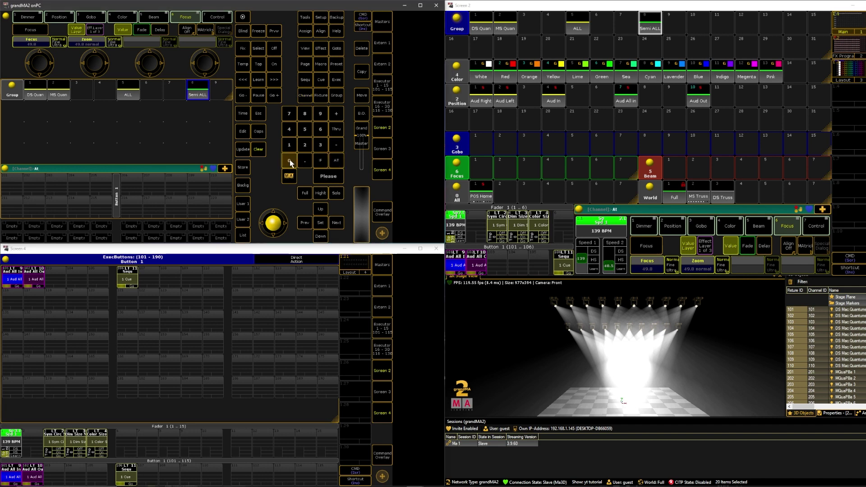
Step: Store all fixtures at zero intensity as a cue on executor 107
left_click(325, 178)
left_click(243, 167)
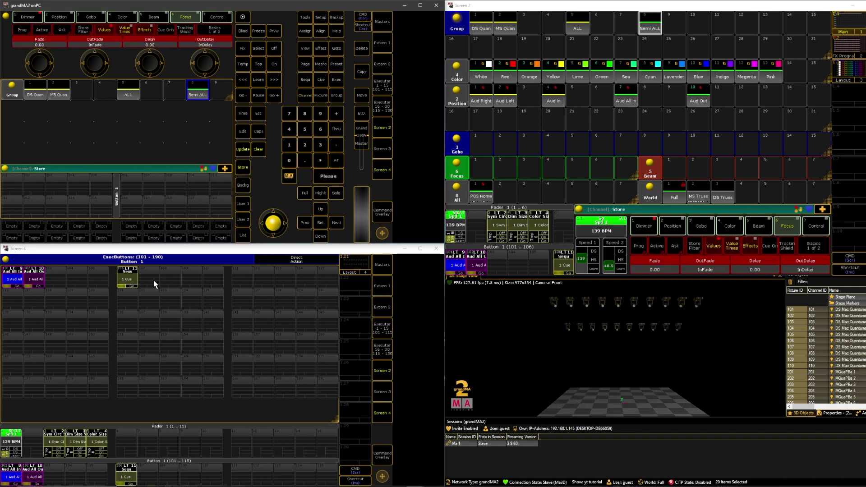
left_click(153, 281)
Step: Rename the cues on executors 106 and 107 to 'All Full' and 'All 0'
left_click(126, 278)
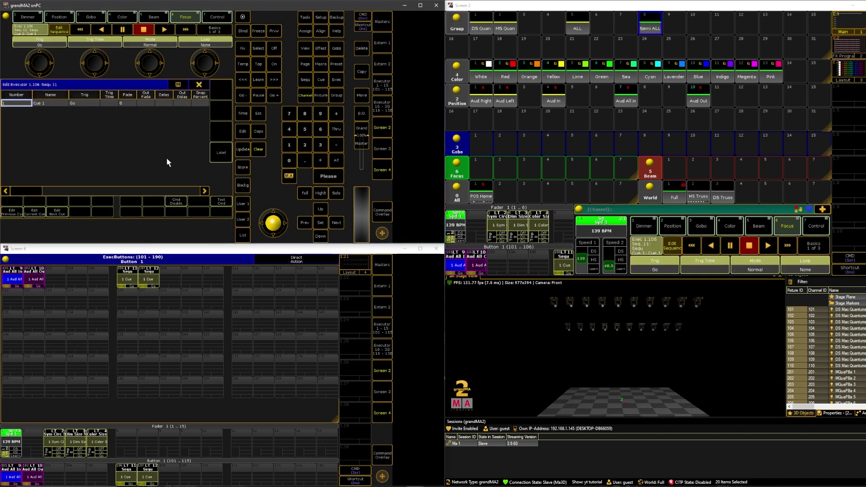
left_click(60, 104)
type("A")
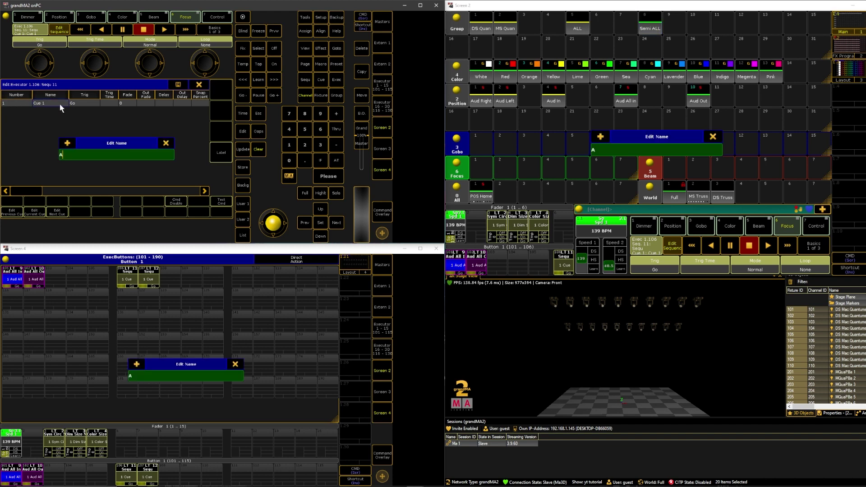
type("ll Full")
key("Return")
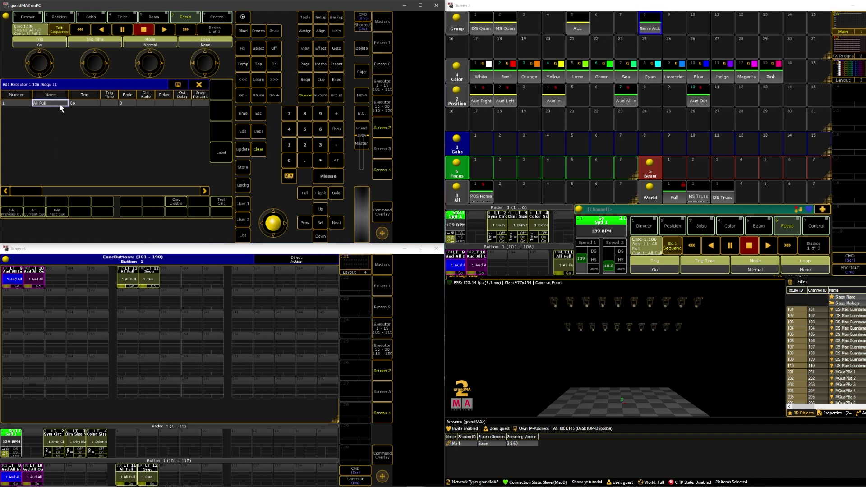
left_click(152, 285)
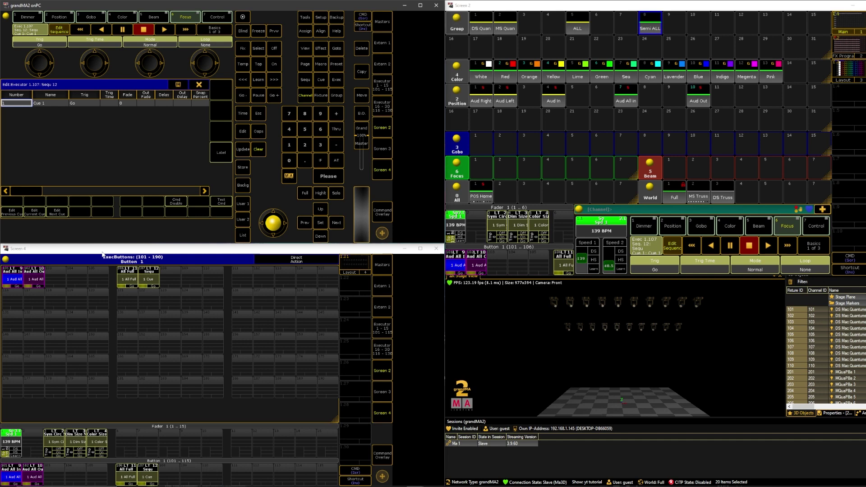
left_click(41, 104)
type("All 0")
key("Return")
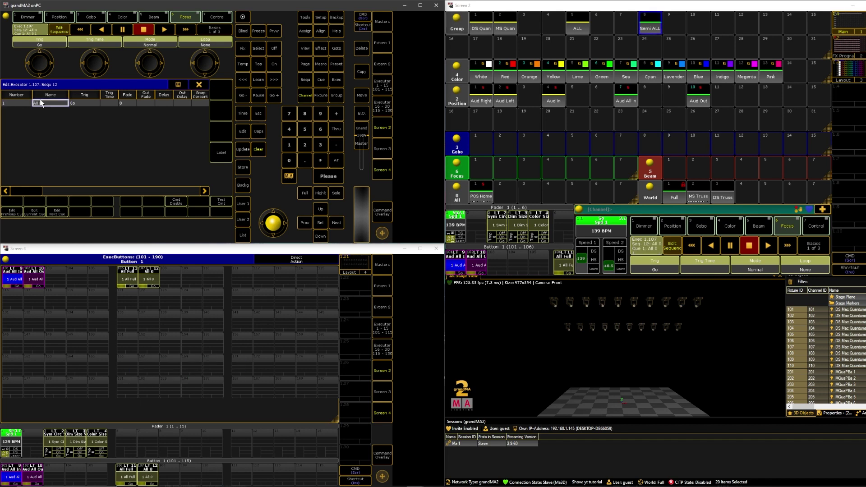
Step: Test the All Full and All 0 cues by firing each executor
left_click(204, 85)
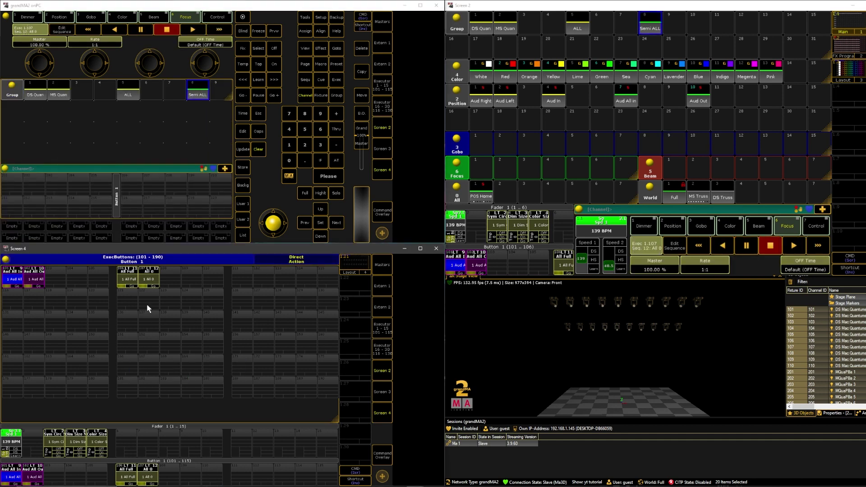
left_click(128, 283)
left_click(150, 279)
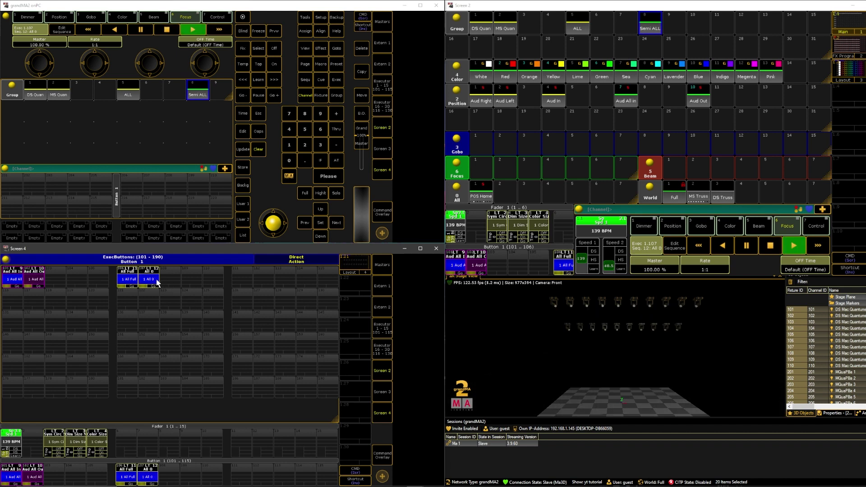
Step: Set fade times on the All Full and All 0 cues
left_click(133, 282)
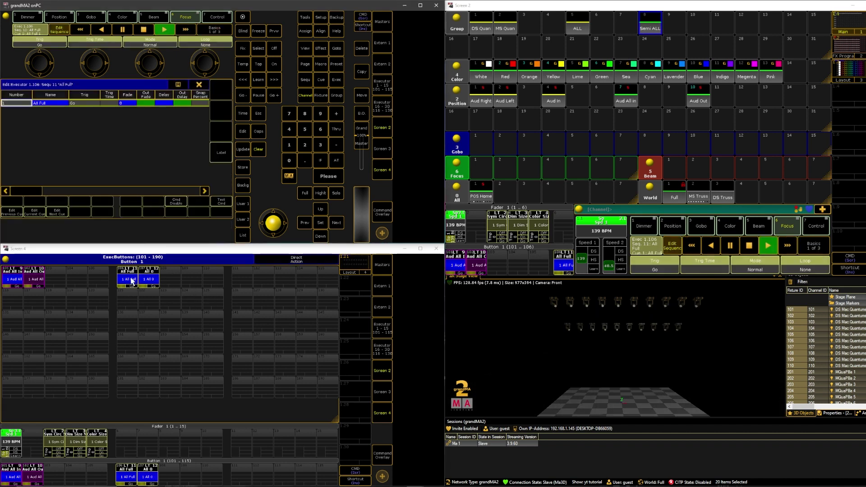
left_click(131, 104)
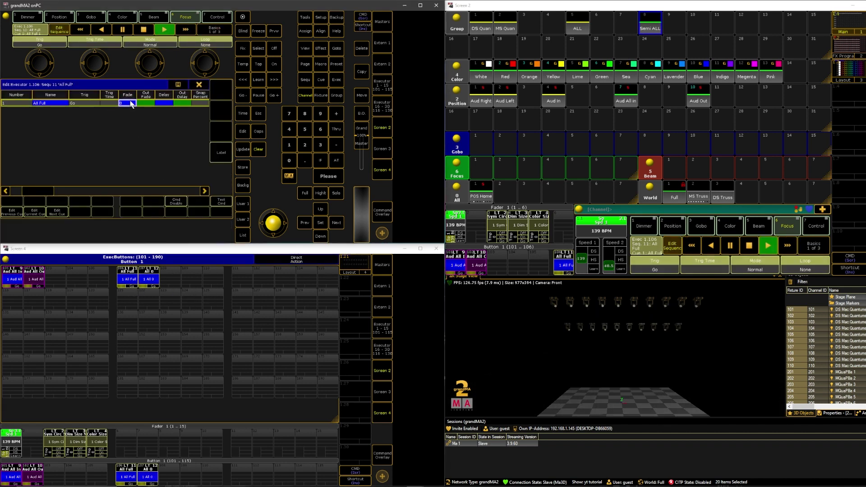
left_click(131, 104)
left_click(125, 104)
left_click(125, 103)
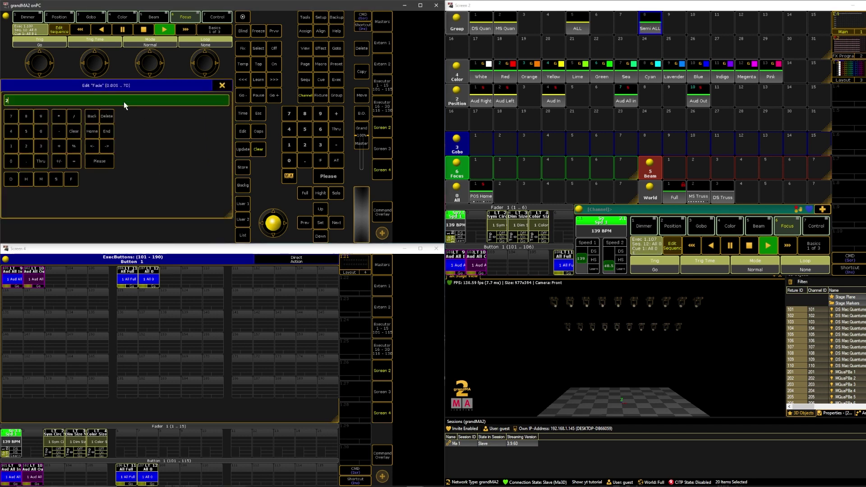
left_click(199, 86)
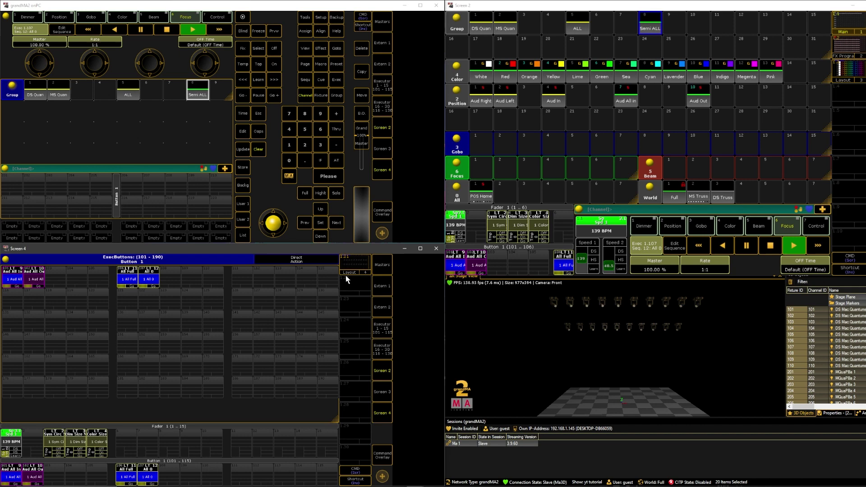
left_click(259, 151)
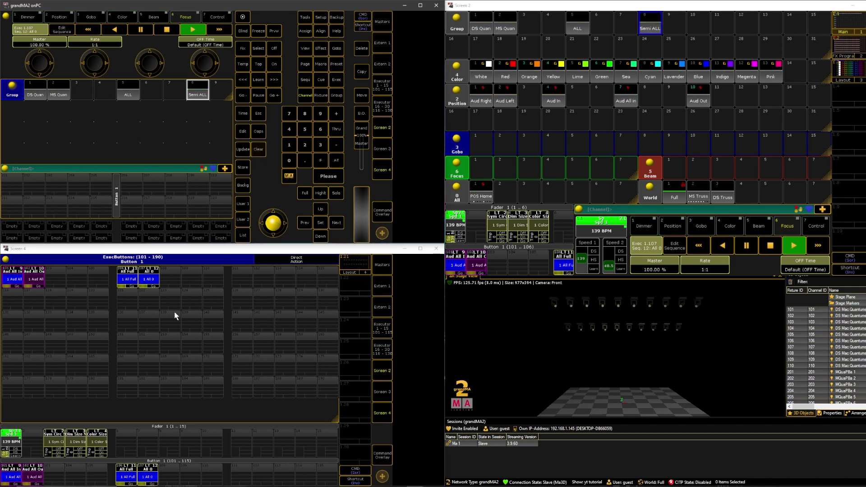
left_click(296, 262)
left_click(132, 280)
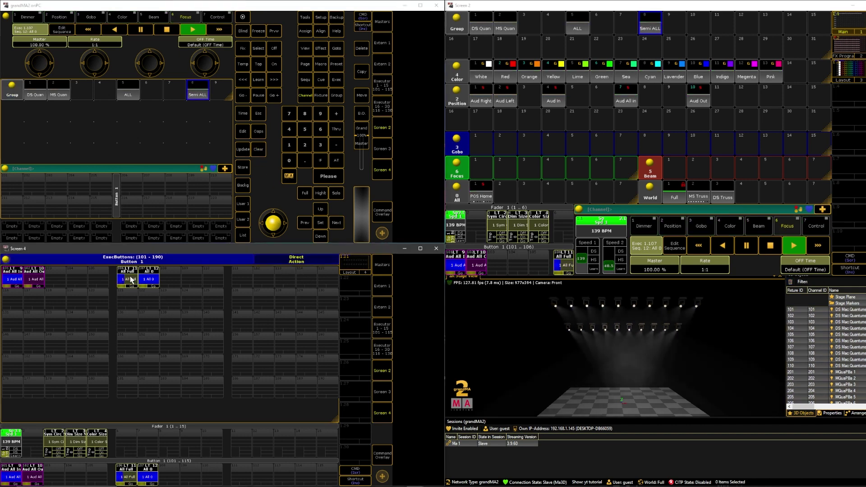
left_click(147, 280)
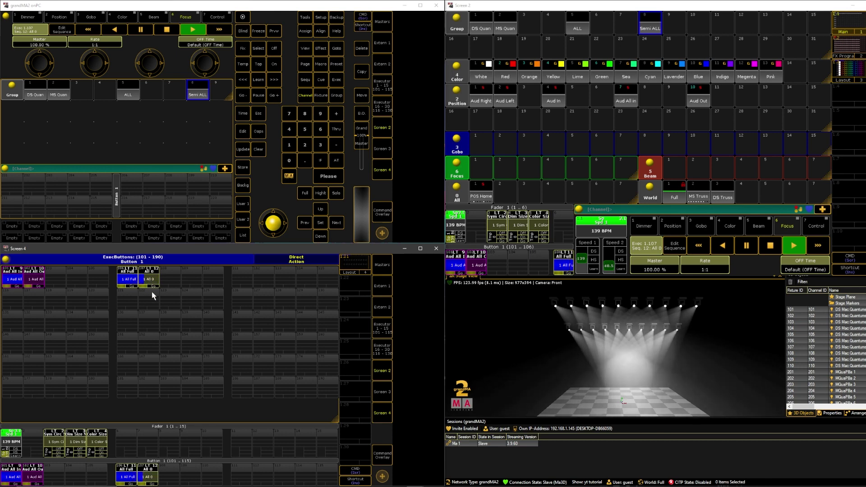
left_click(128, 280)
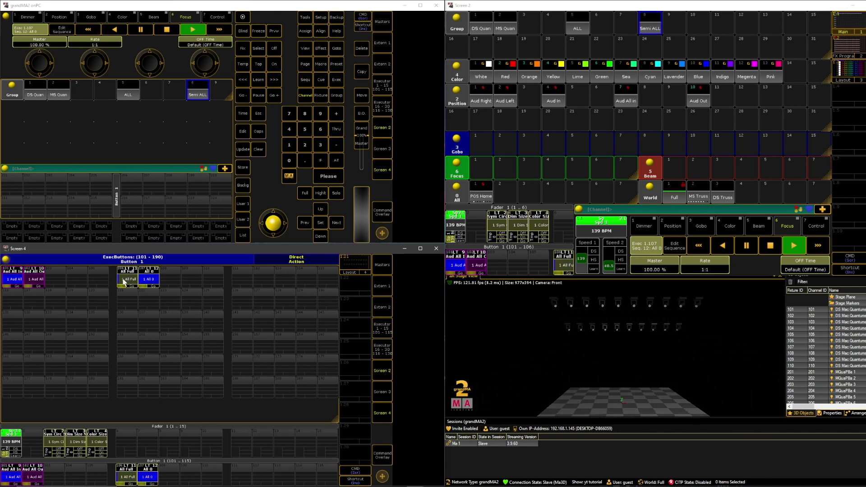
left_click(129, 283)
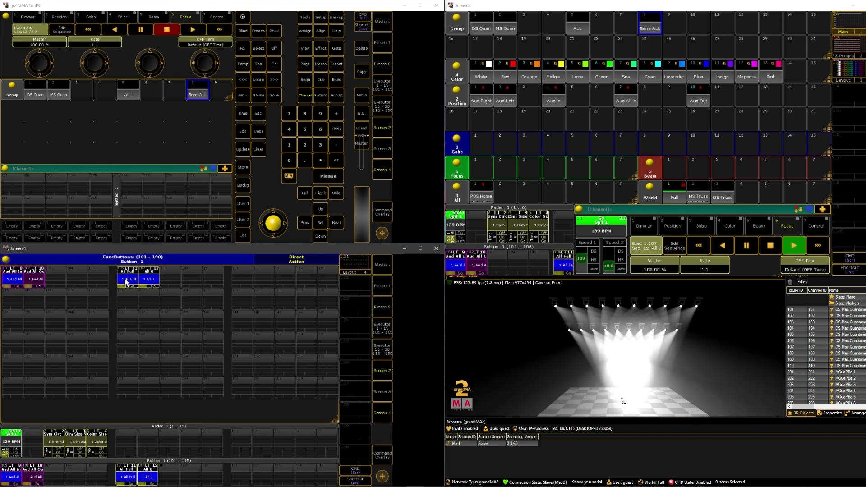
left_click(148, 280)
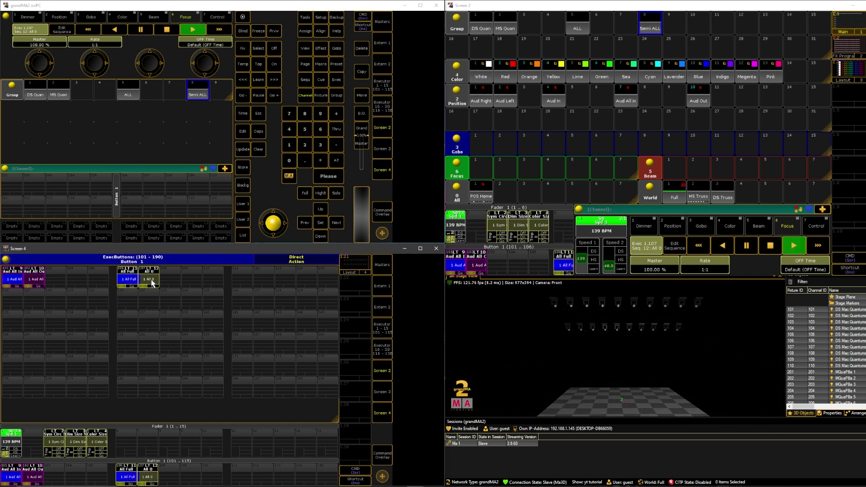
left_click(122, 283)
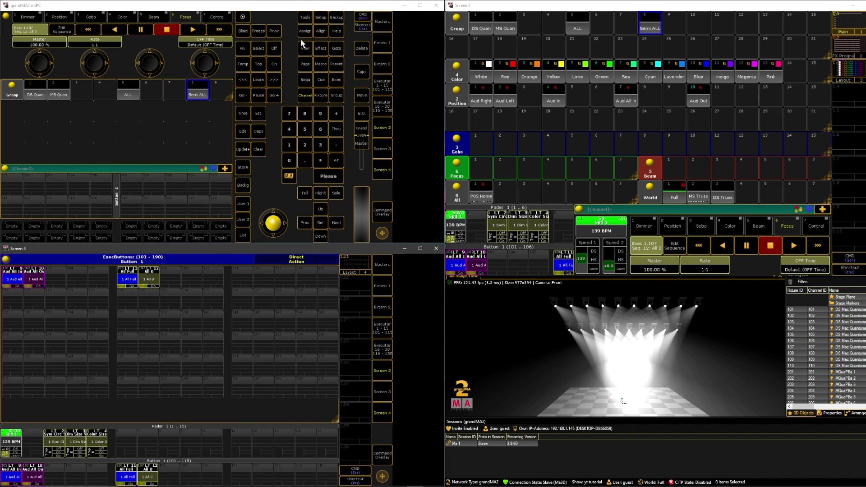
left_click(127, 280)
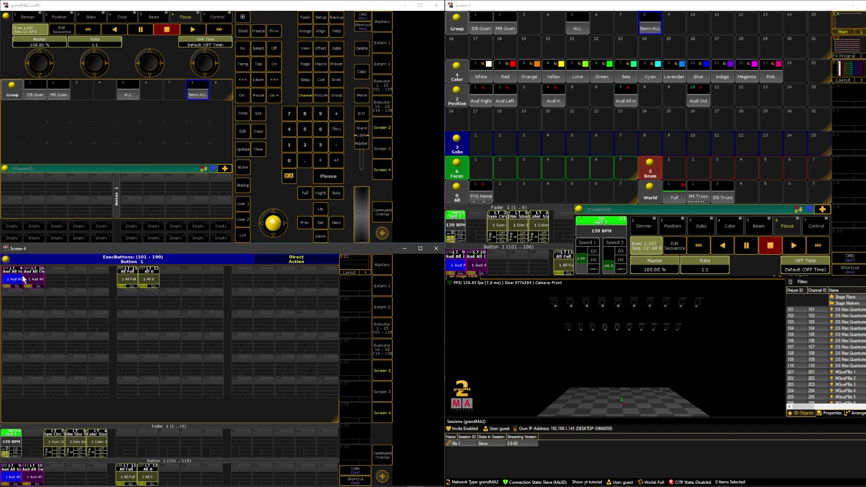
left_click(263, 150)
left_click(127, 279)
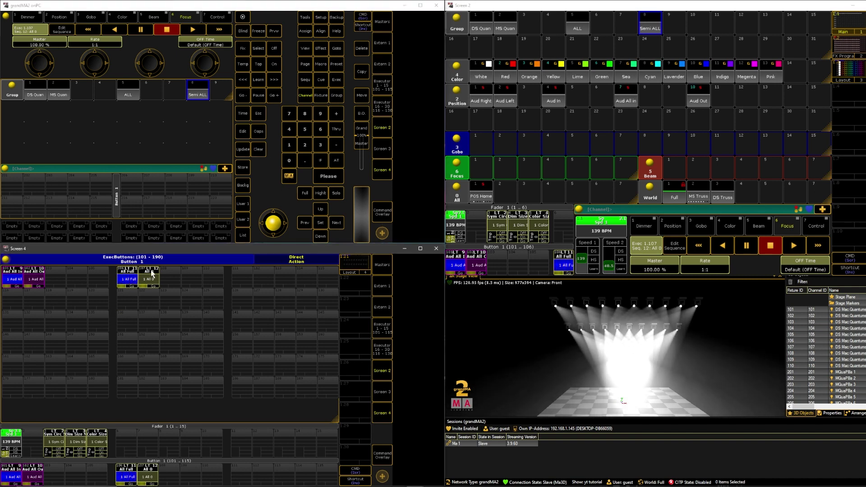
left_click(273, 47)
left_click(139, 279)
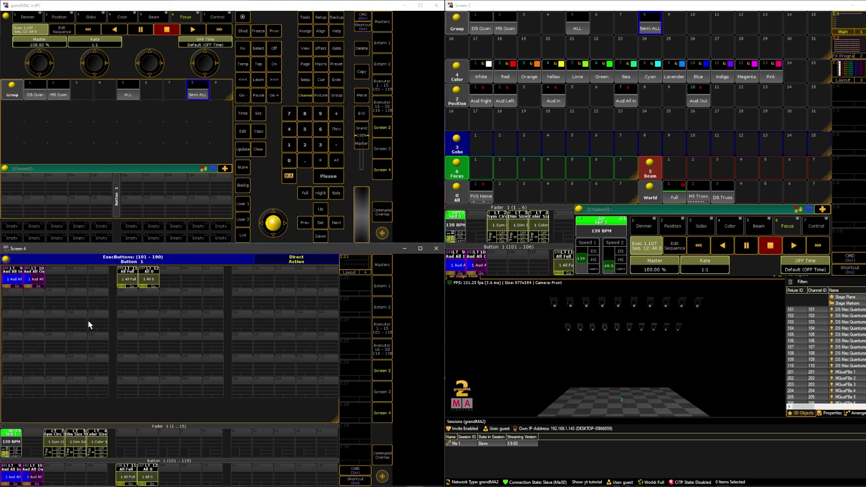
Step: Reset the stage by toggling the All Full cue and clearing the programmer
left_click(125, 282)
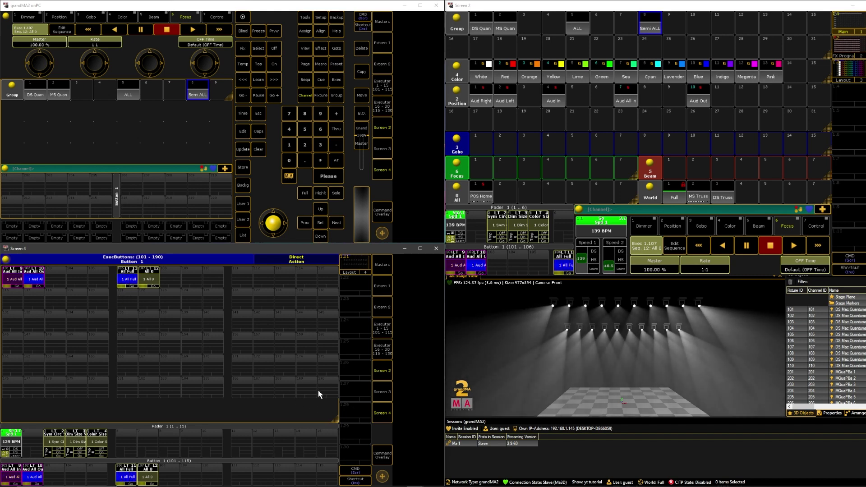
left_click(258, 150)
left_click(258, 150)
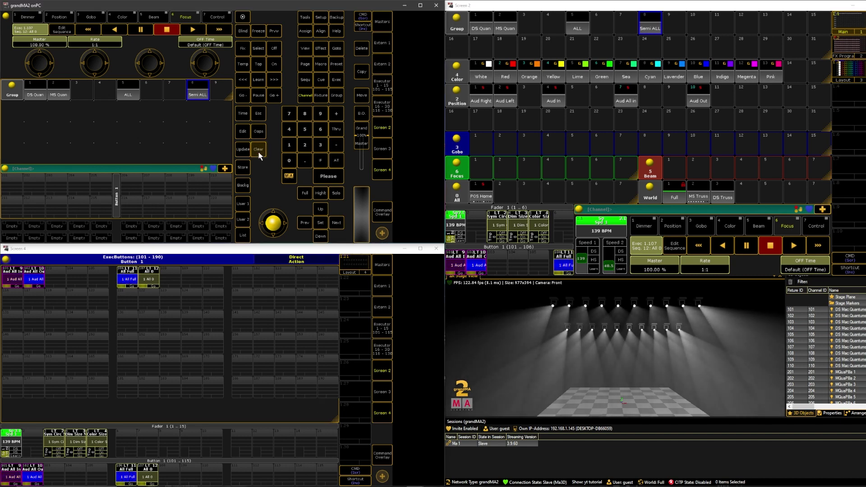
left_click(259, 151)
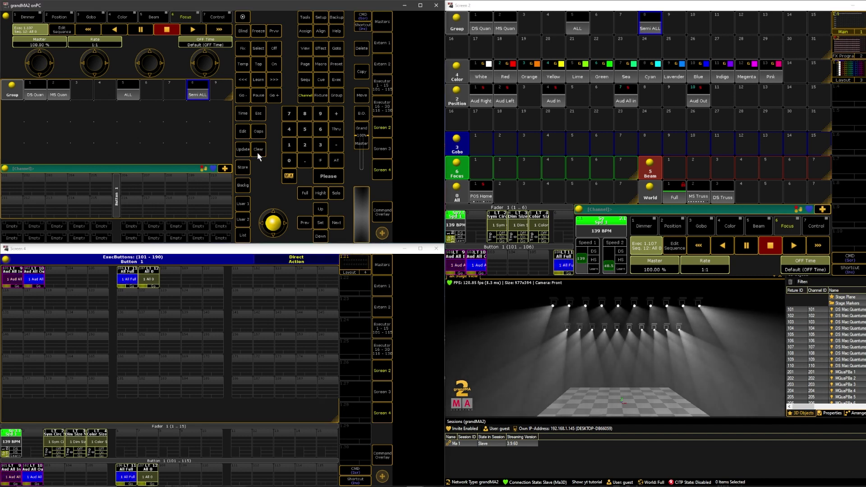
left_click(123, 285)
left_click(273, 48)
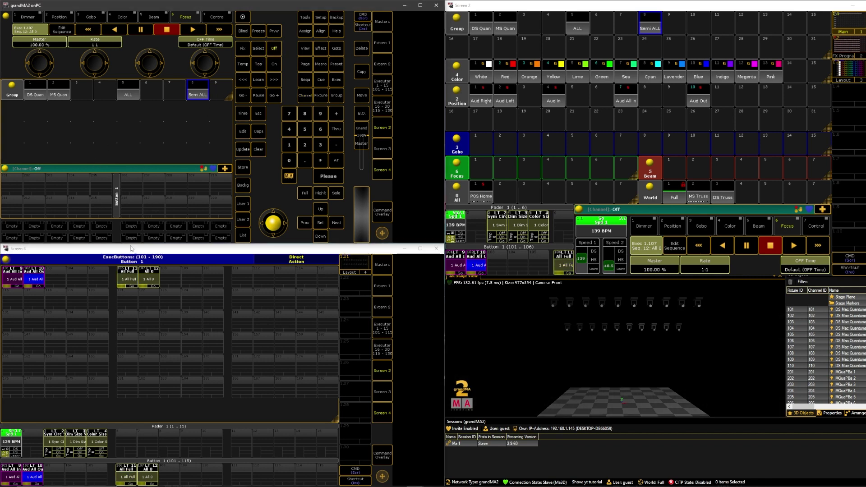
left_click(260, 150)
Step: Store group Semi ALL at full on empty fader executor 15, clear, and run it
left_click(651, 26)
left_click(306, 194)
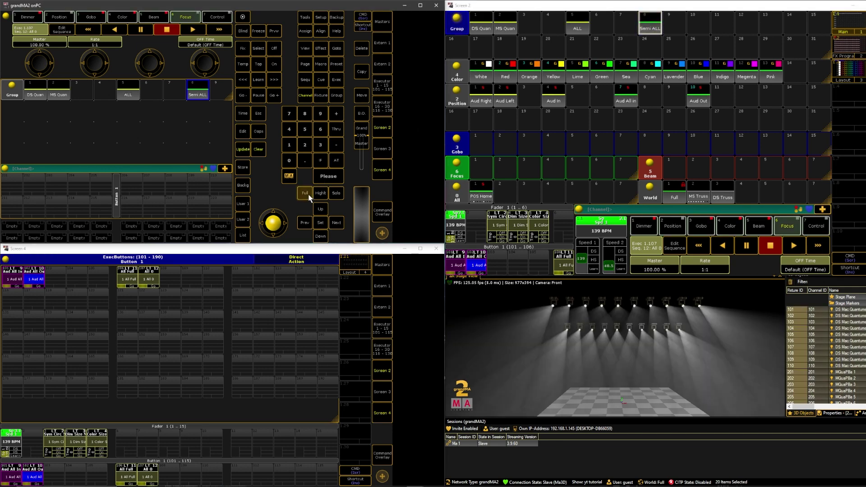
left_click(244, 168)
left_click(249, 431)
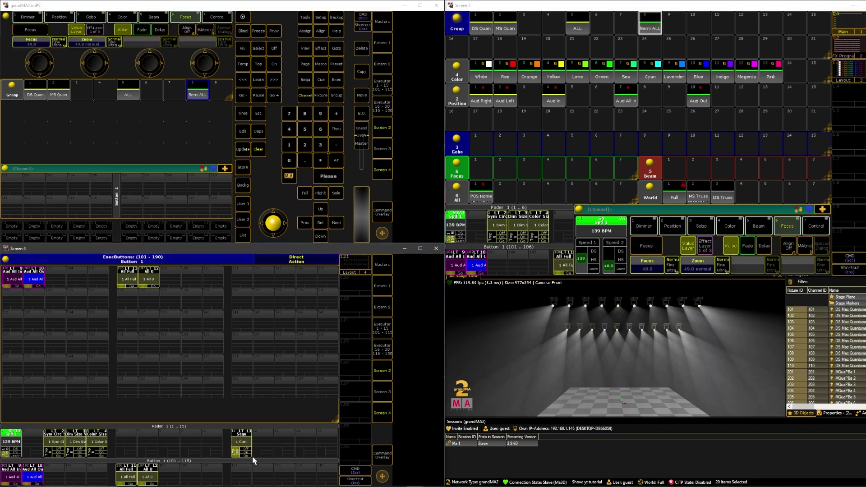
double_click(258, 149)
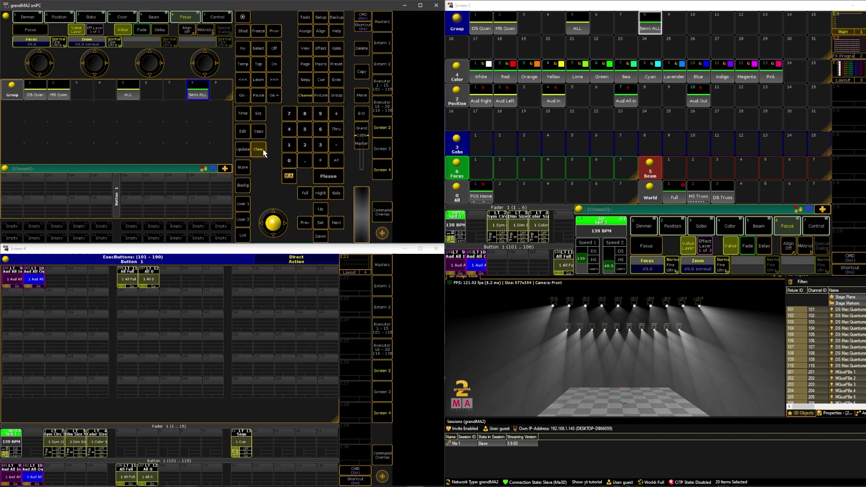
left_click(236, 457)
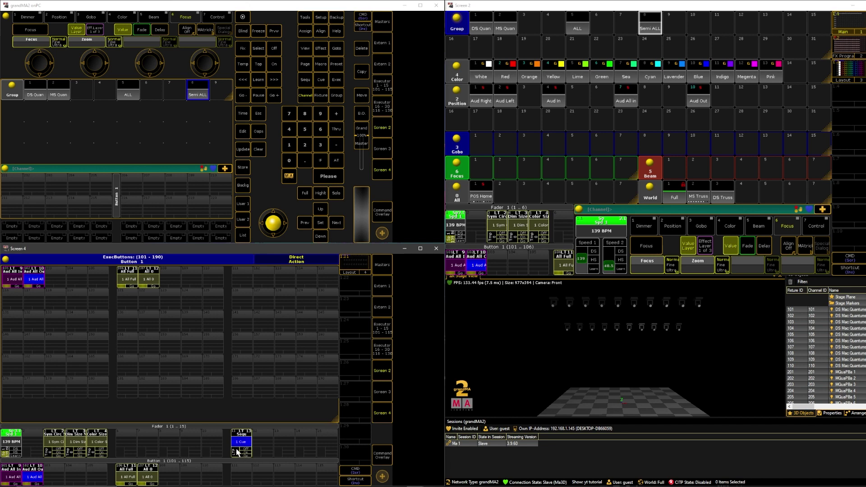
left_click(235, 453)
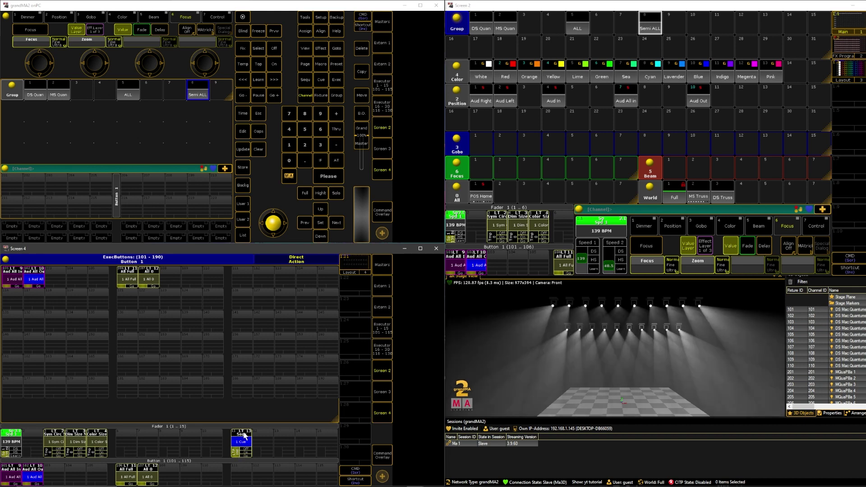
Step: Assign the Flash function to the new executor's button
left_click(245, 434)
left_click(18, 174)
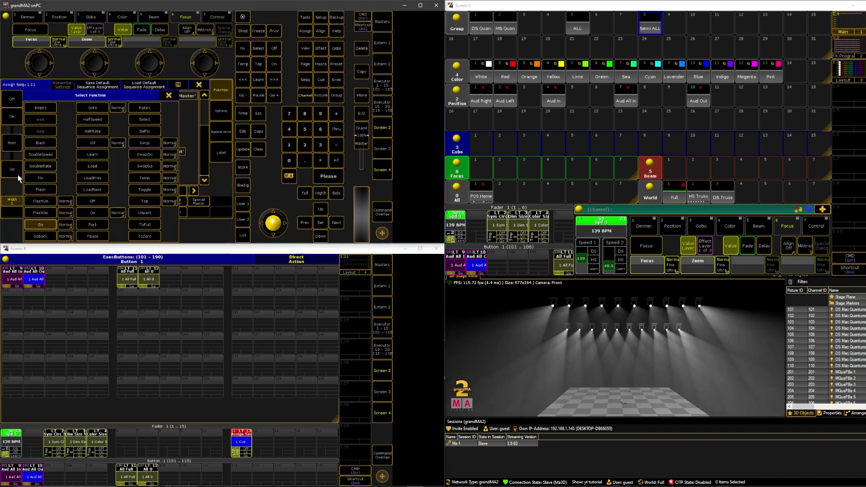
left_click(43, 190)
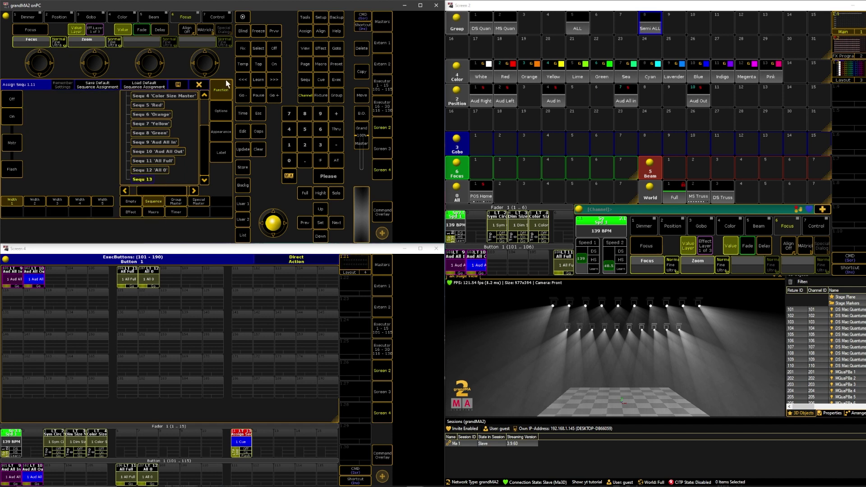
left_click(199, 86)
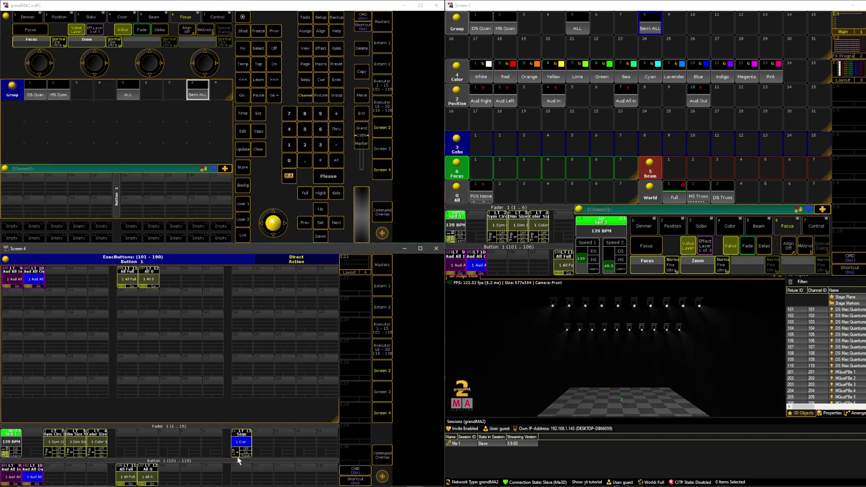
Step: Flash the new executor's cue repeatedly to test it
left_click(242, 455)
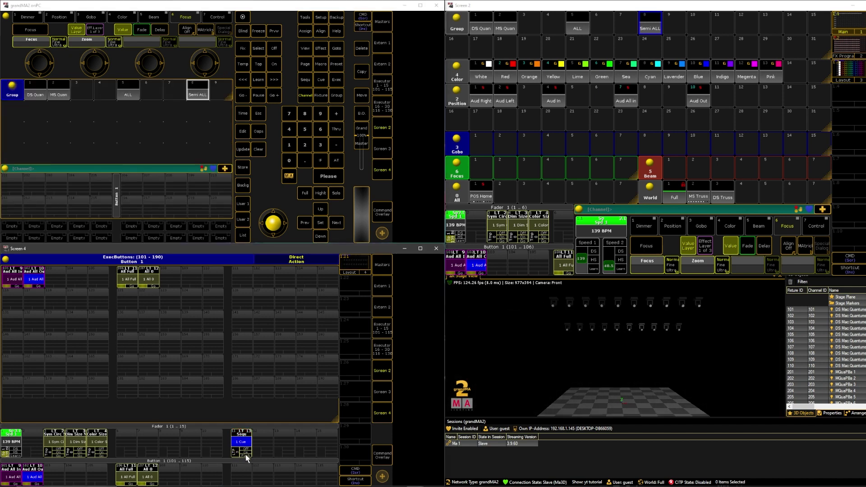
left_click(246, 457)
left_click(247, 456)
left_click(247, 456)
left_click(246, 457)
left_click(247, 457)
left_click(235, 456)
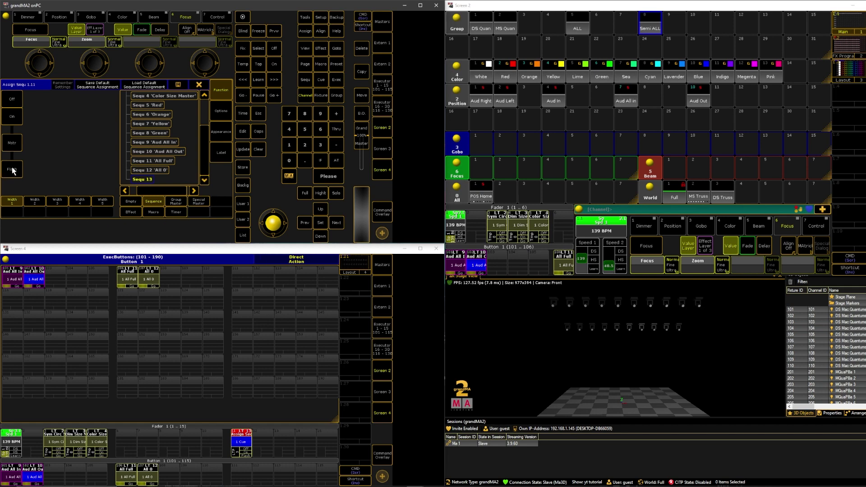
Step: Assign the executor's fader to work as the cue's Master
left_click(11, 143)
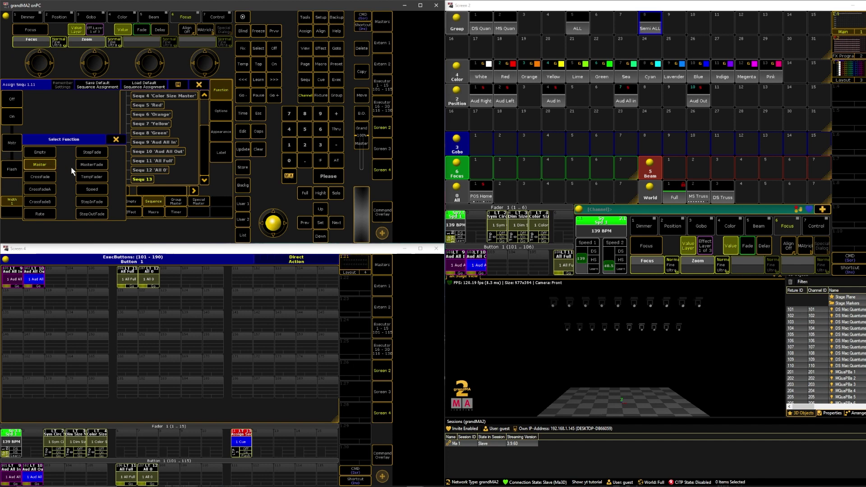
left_click(116, 139)
left_click(199, 85)
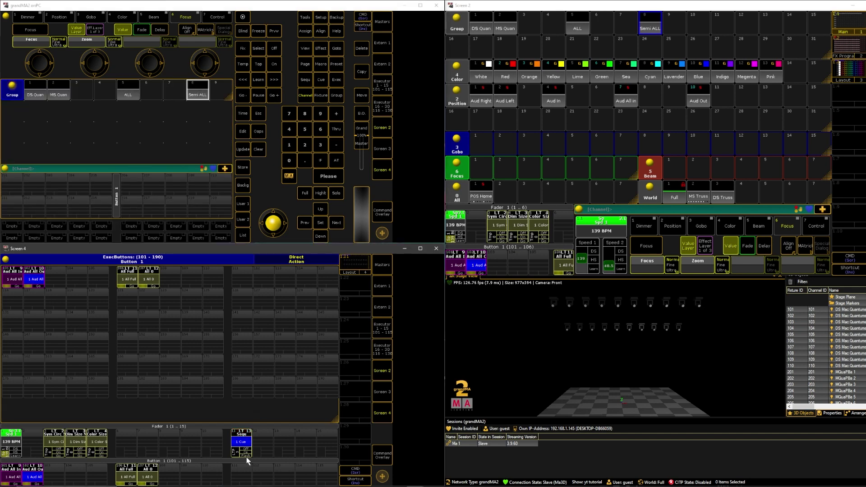
Step: Raise and dim the stage beams with executor 15's master fader, then reopen Assign Sequ
left_click_drag(234, 456, 237, 451)
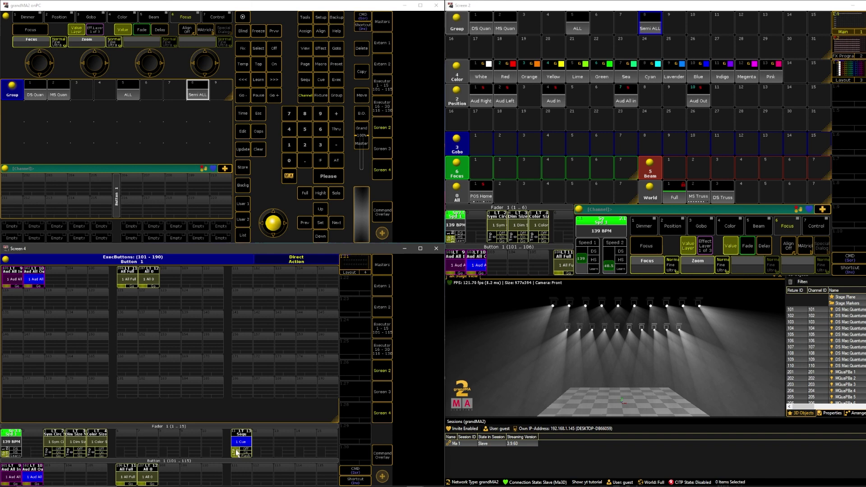
mouse_move(237, 451)
left_mouse_down()
mouse_move(239, 460)
mouse_move(235, 451)
left_mouse_up()
right_click(246, 437)
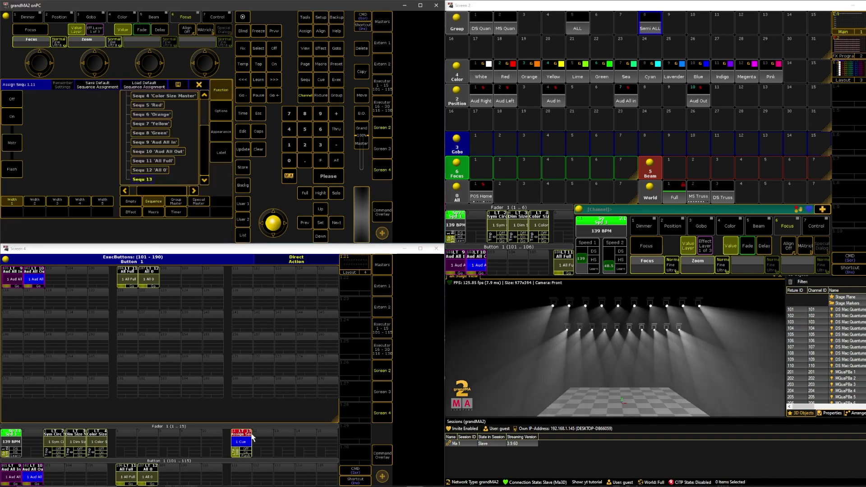